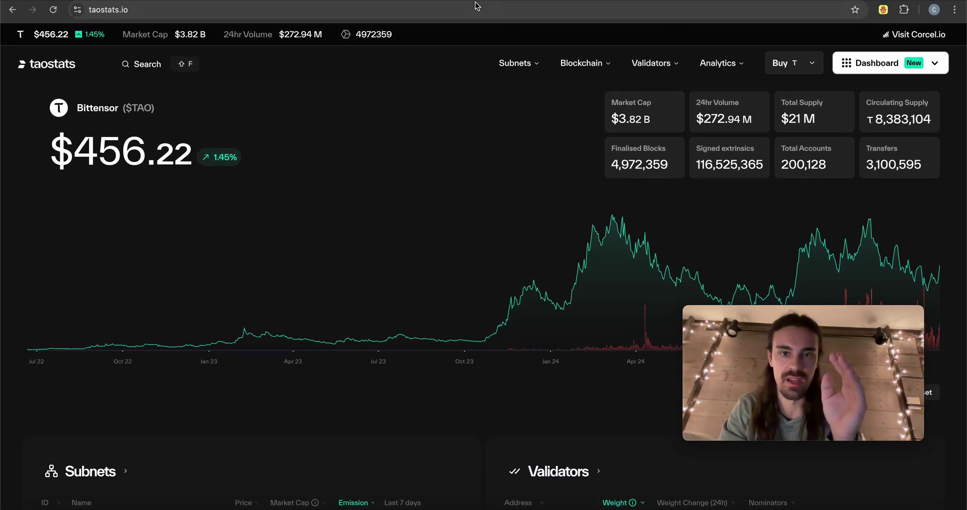
Switch to the TaoMarketCap site, view the start of its Subnets list, and return to the Taostats home page
left_click(371, 0)
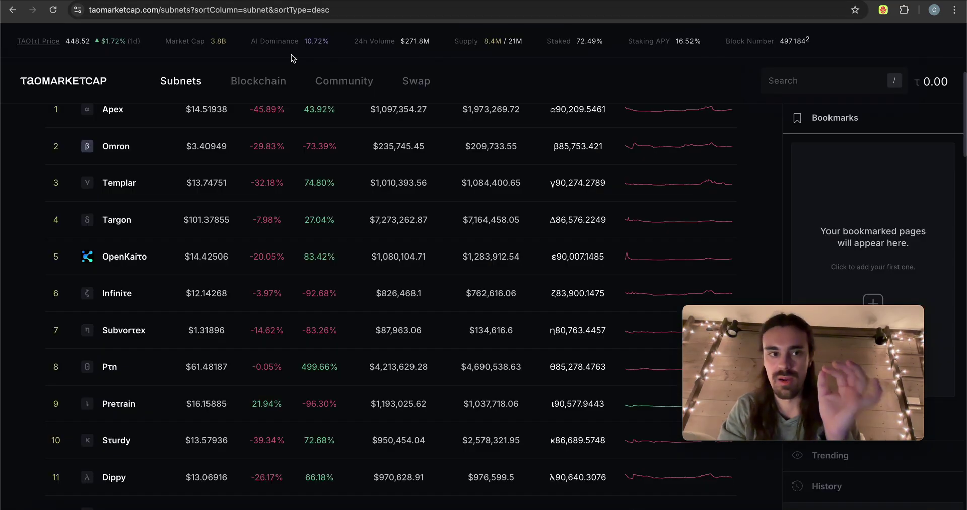
scroll(226, 121, "up", 6)
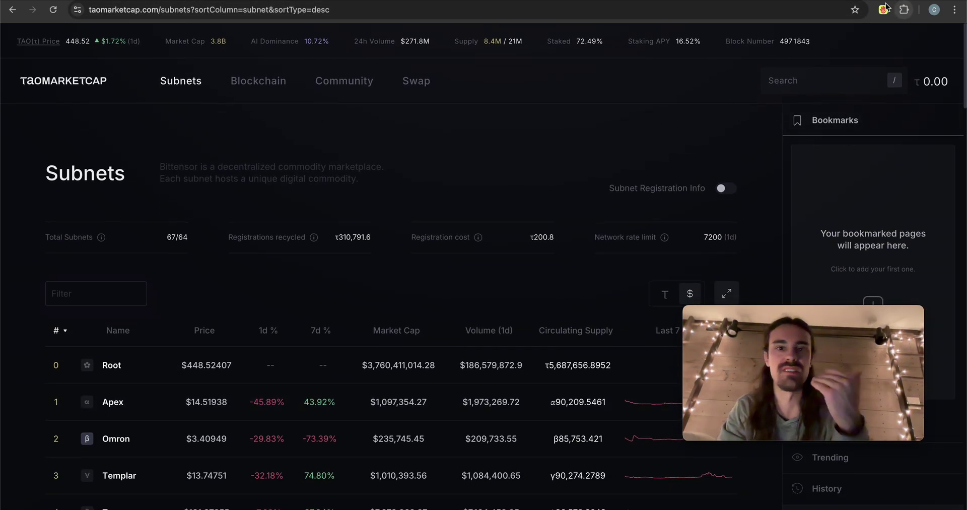
left_click(351, 1)
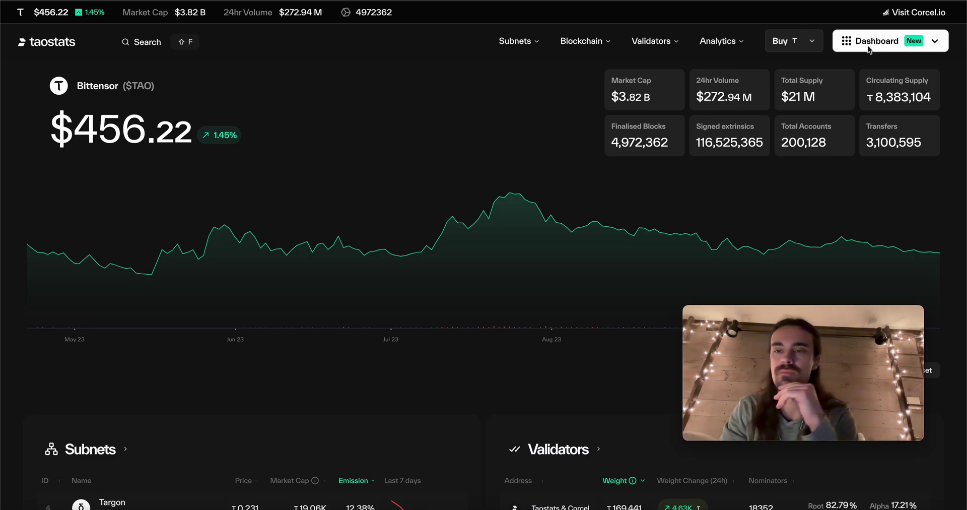
Examine the TAO price chart and the Subnets and Validators tables on the Taostats home page
left_click(907, 41)
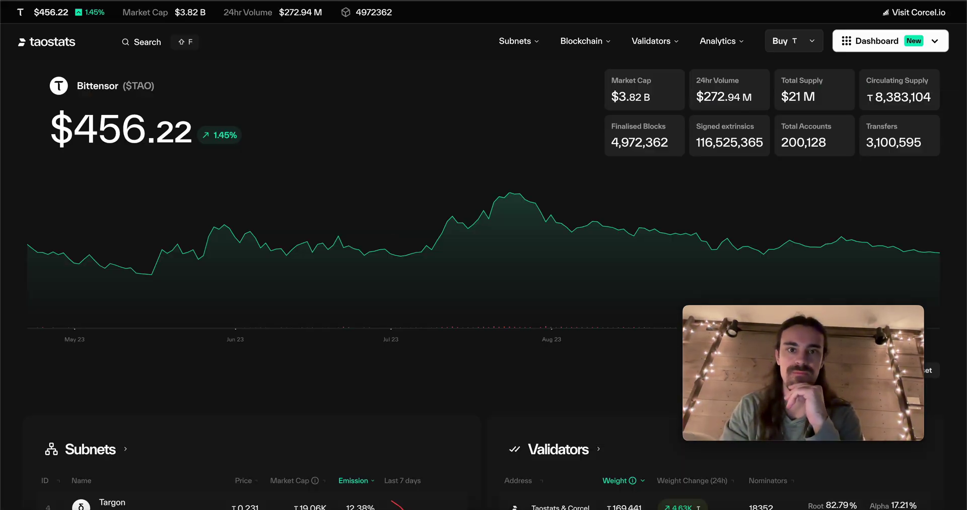
scroll(449, 353, "down", 2)
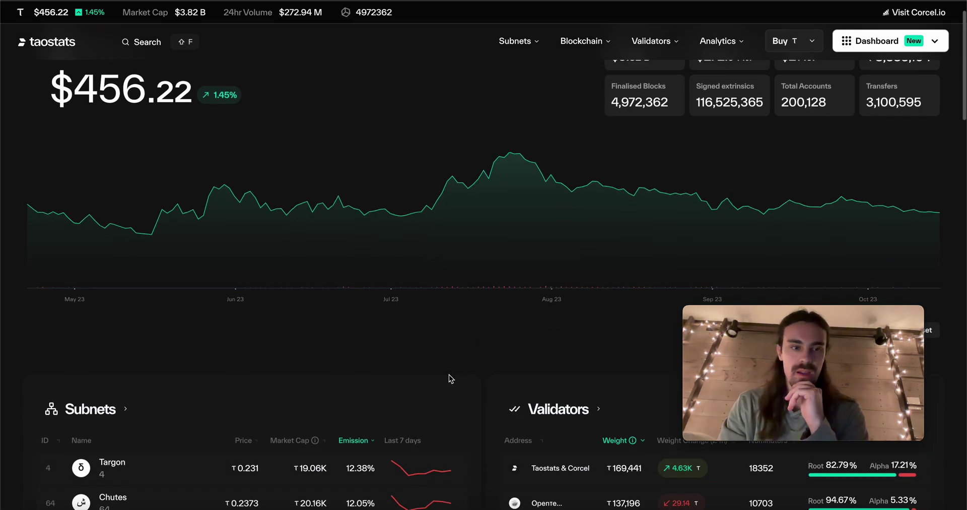
scroll(488, 397, "up", 2)
scroll(489, 397, "down", 3)
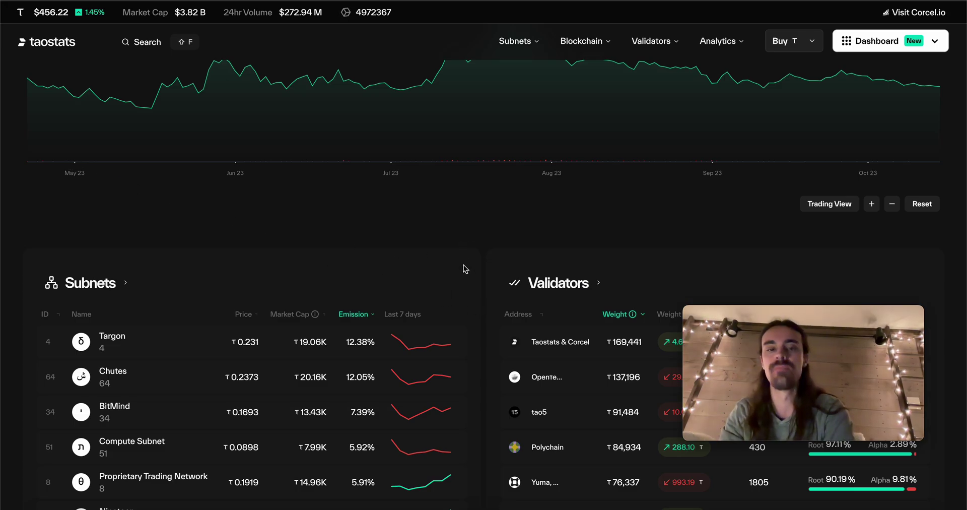
scroll(464, 268, "down", 1)
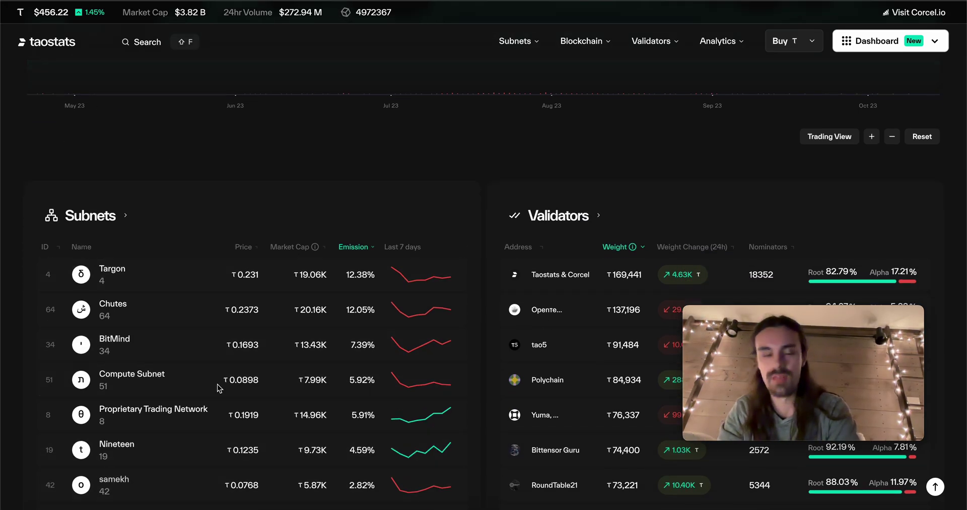
scroll(459, 282, "up", 1)
scroll(468, 285, "up", 2)
scroll(484, 296, "down", 4)
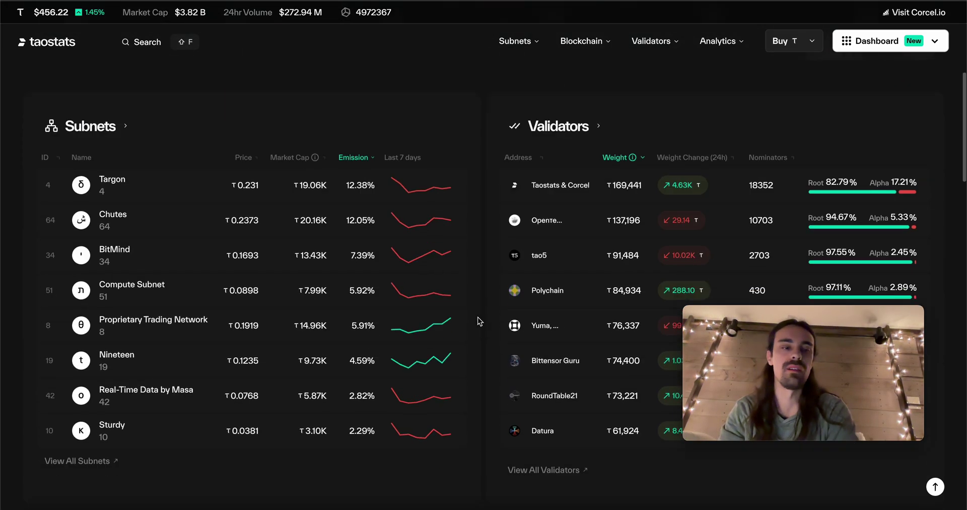
scroll(486, 193, "up", 5)
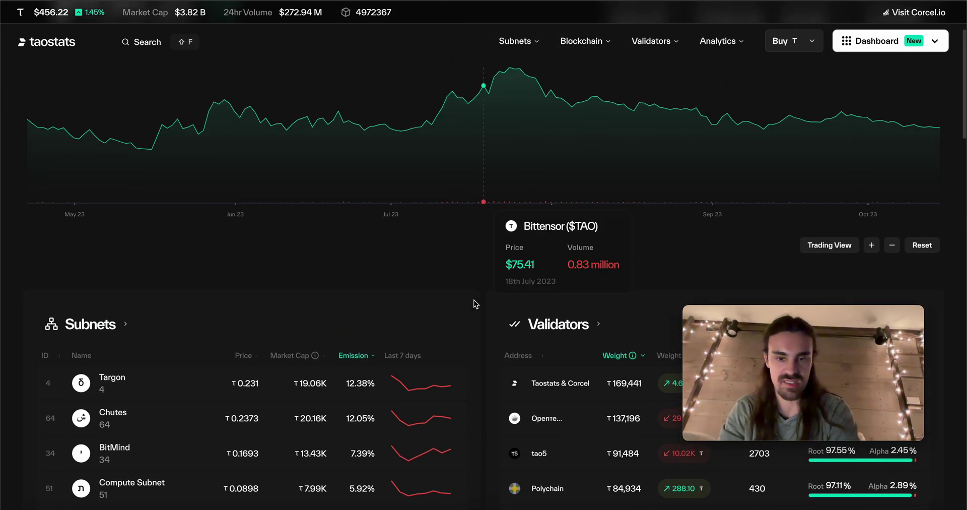
scroll(474, 411, "down", 2)
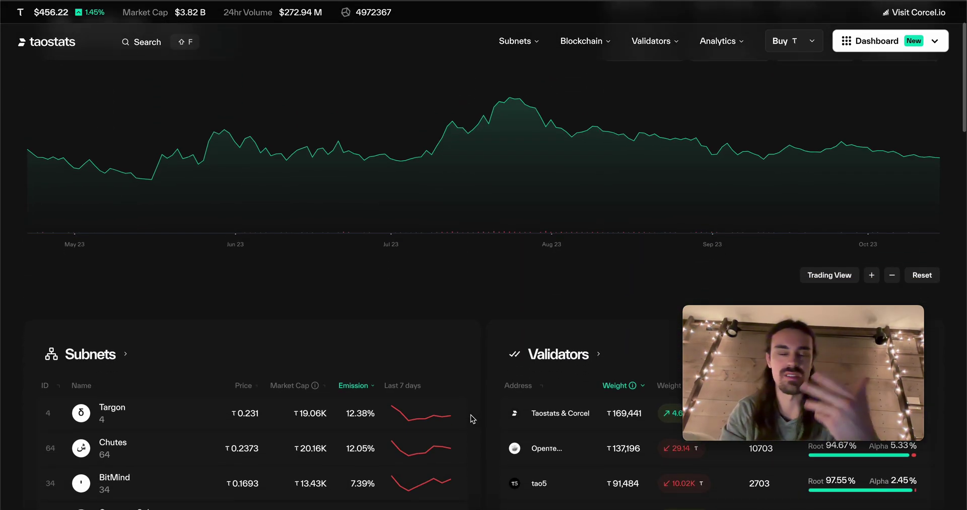
scroll(470, 415, "down", 2)
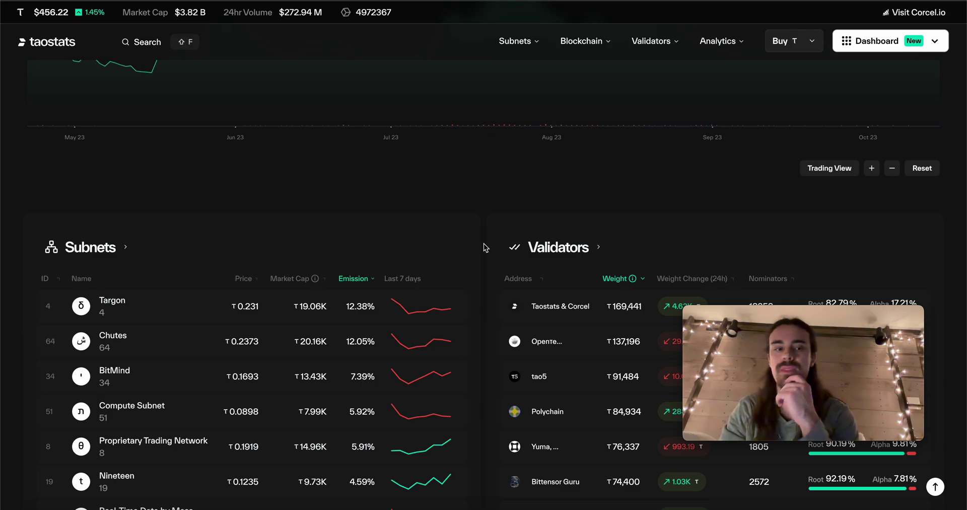
scroll(484, 252, "down", 4)
scroll(483, 262, "up", 7)
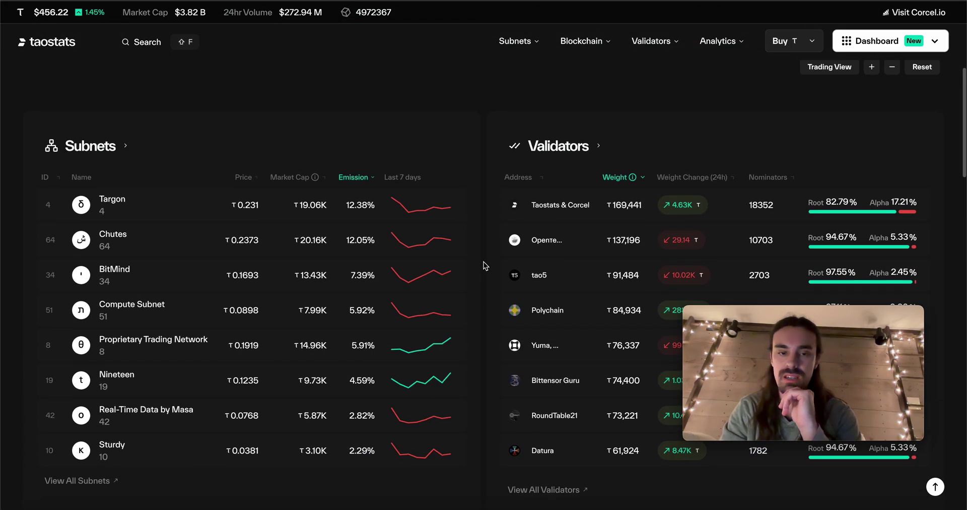
scroll(483, 261, "down", 5)
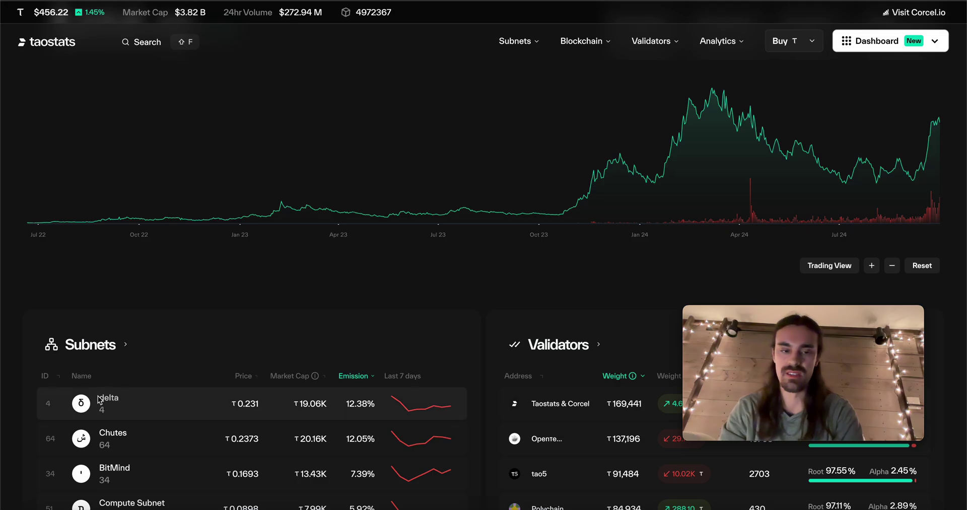
Open the Targon subnet from the home page's Subnets table and look over its description and price chart
left_click(116, 402)
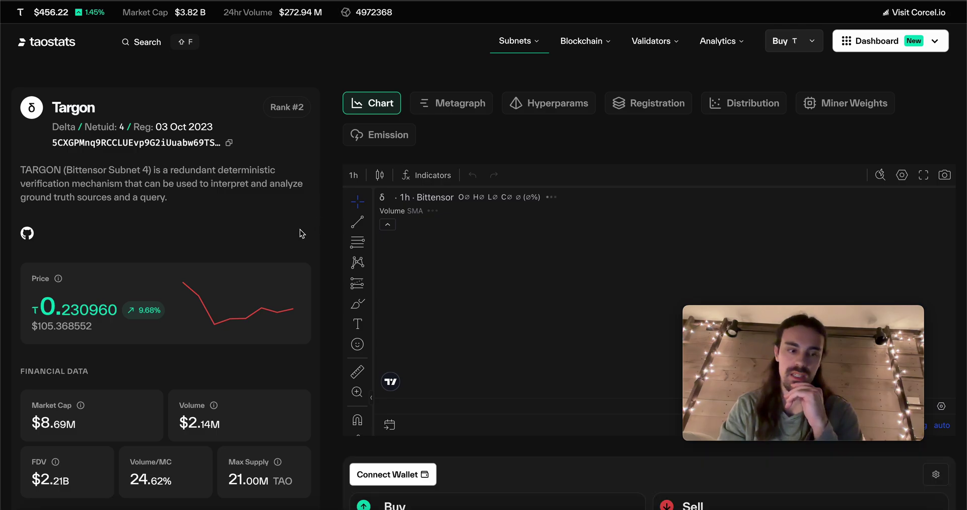
scroll(300, 229, "down", 1)
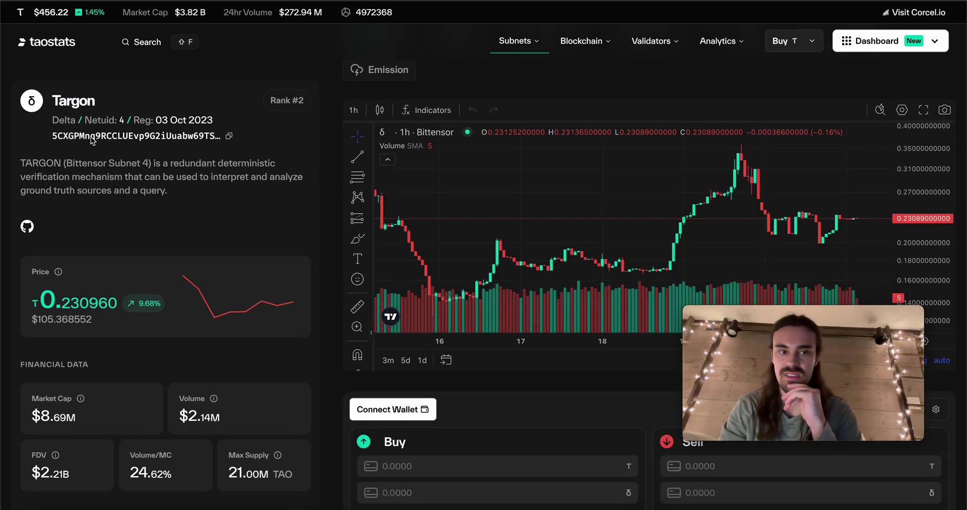
scroll(228, 211, "up", 1)
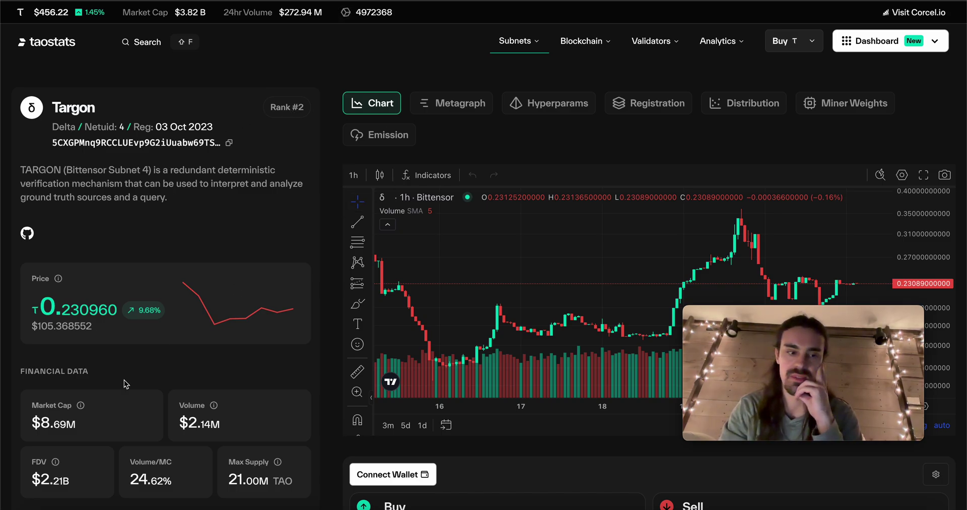
scroll(126, 384, "down", 2)
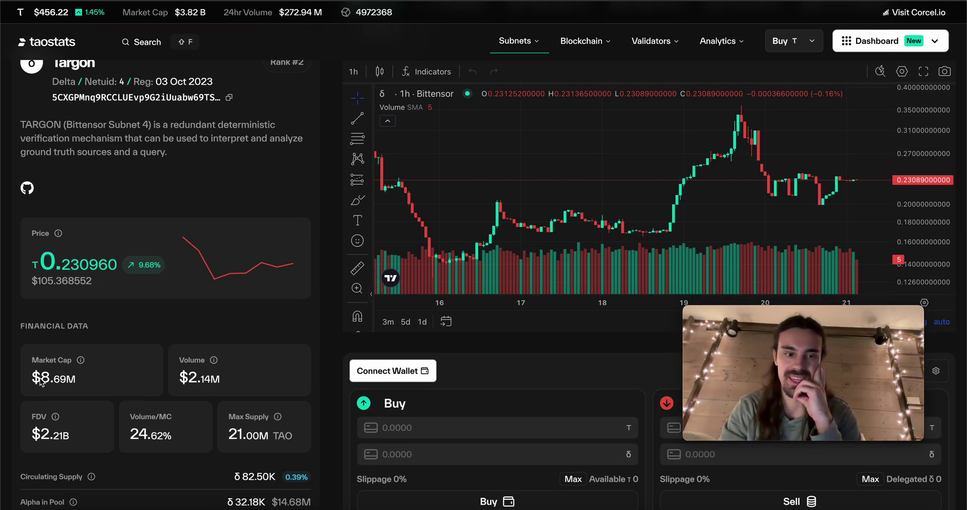
Compare the market cap and FDV figures in Targon's financial data
left_click_drag(41, 381, 77, 381)
scroll(174, 391, "down", 2)
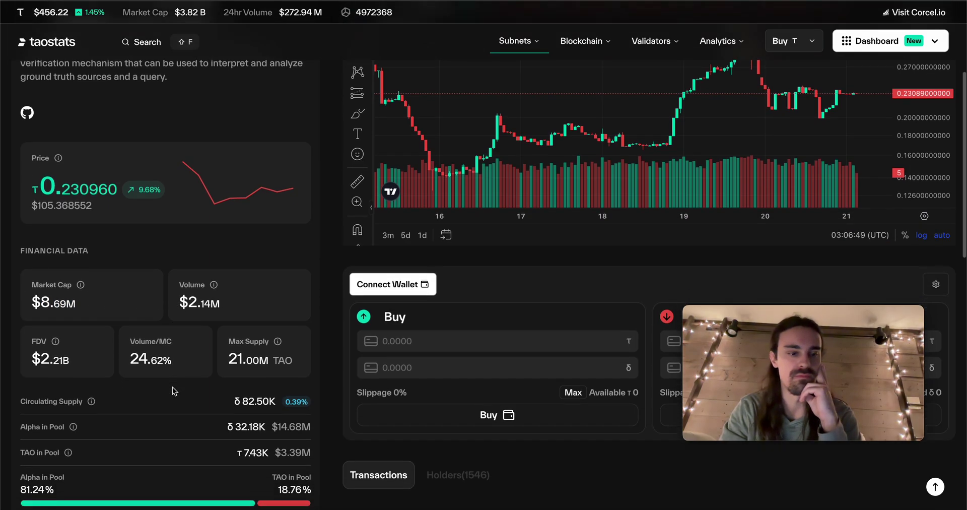
left_click_drag(31, 361, 68, 362)
left_click(62, 364)
left_click(68, 361)
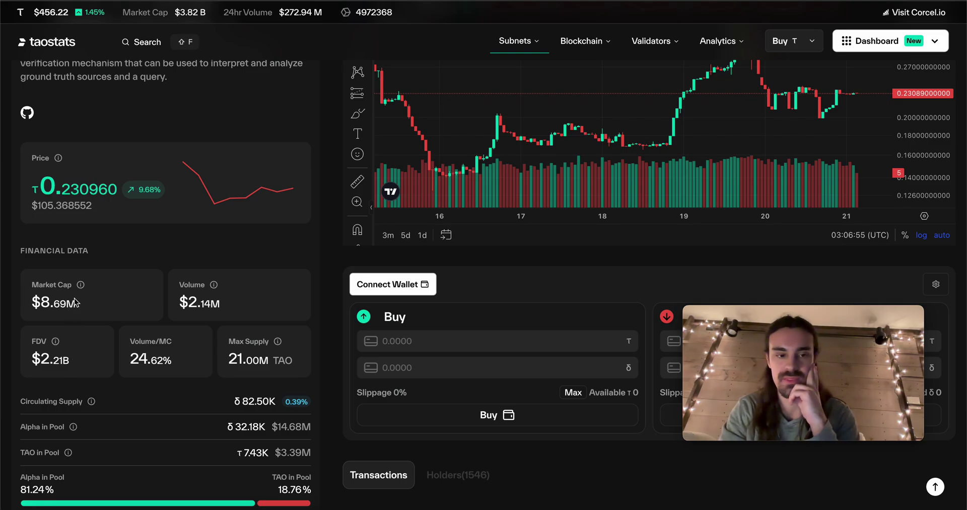
left_click_drag(33, 302, 99, 358)
left_click(100, 359)
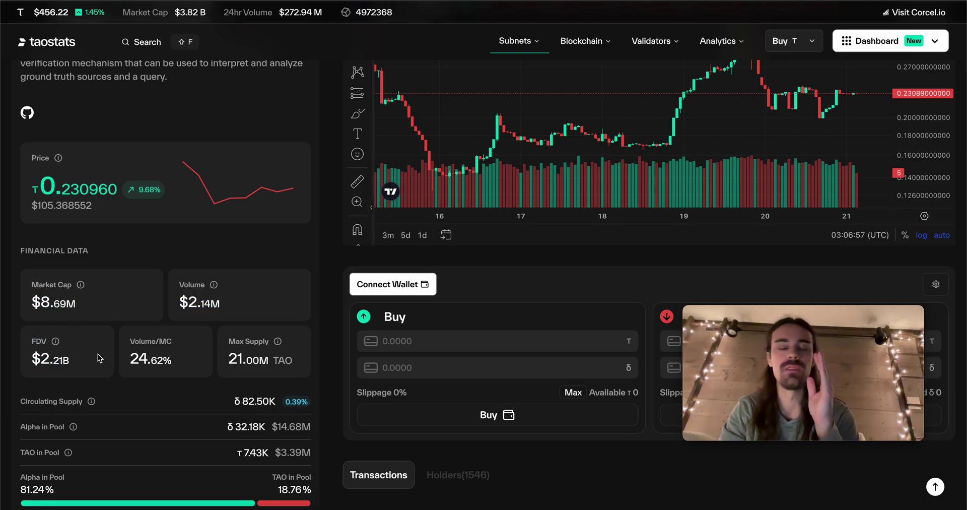
Zoom out Targon's price chart to its full trading history and shift the candles toward the middle of the chart
scroll(100, 358, "up", 2)
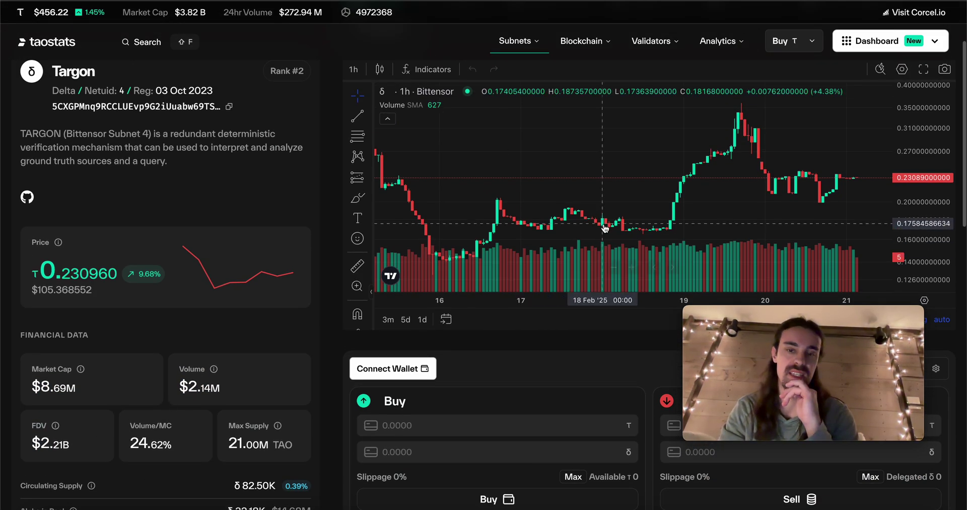
scroll(604, 224, "down", 3)
scroll(603, 224, "down", 2)
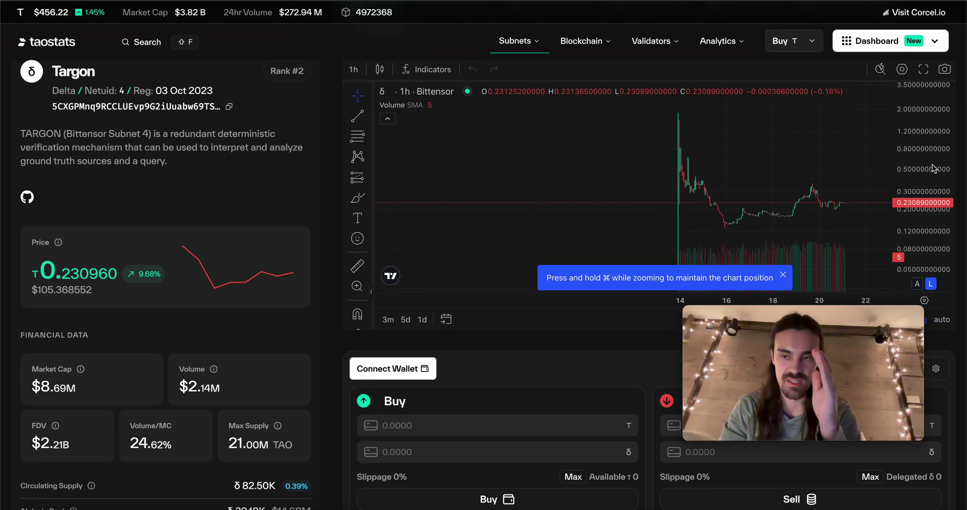
left_click_drag(858, 163, 812, 158)
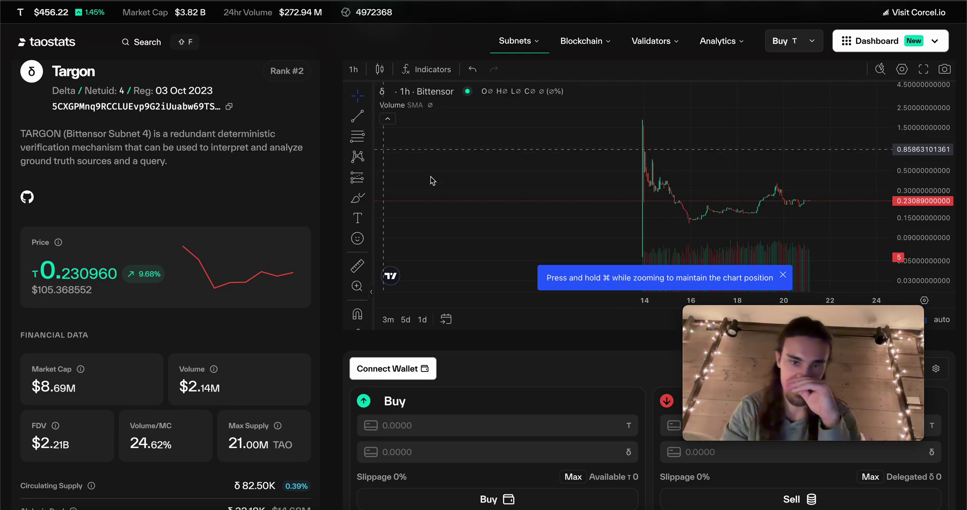
scroll(713, 225, "down", 2)
scroll(713, 226, "up", 1)
scroll(713, 226, "right", 1)
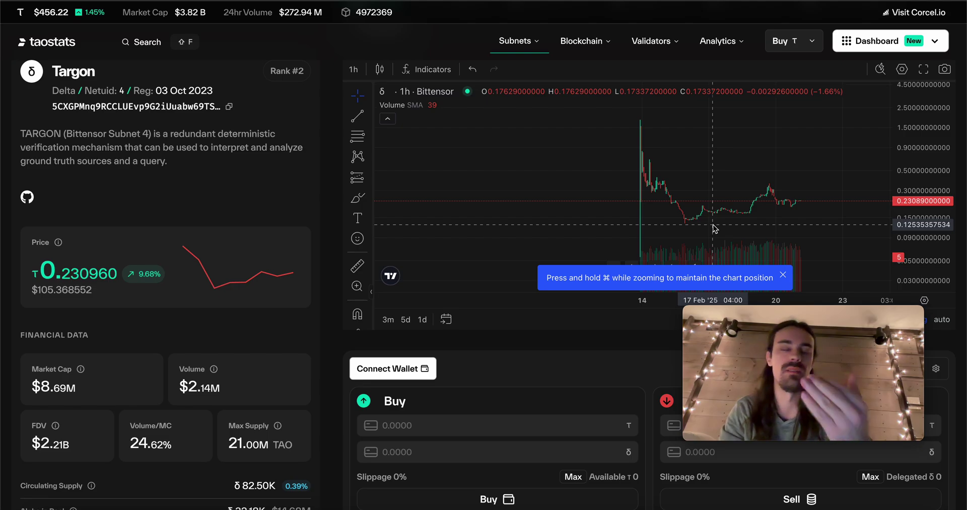
scroll(756, 202, "right", 2)
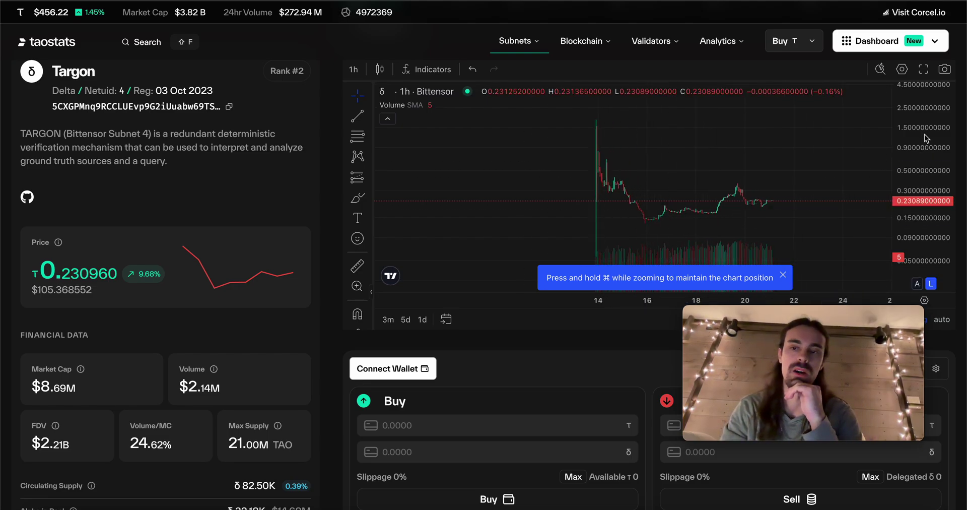
scroll(927, 139, "right", 2)
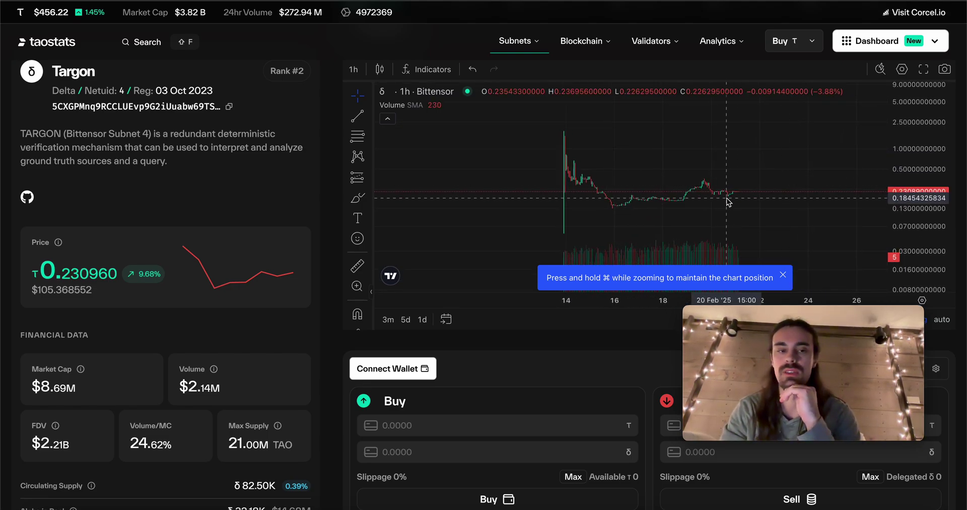
Review Targon's subnet overview and financial data again alongside the zoomed-out chart
scroll(330, 160, "up", 3)
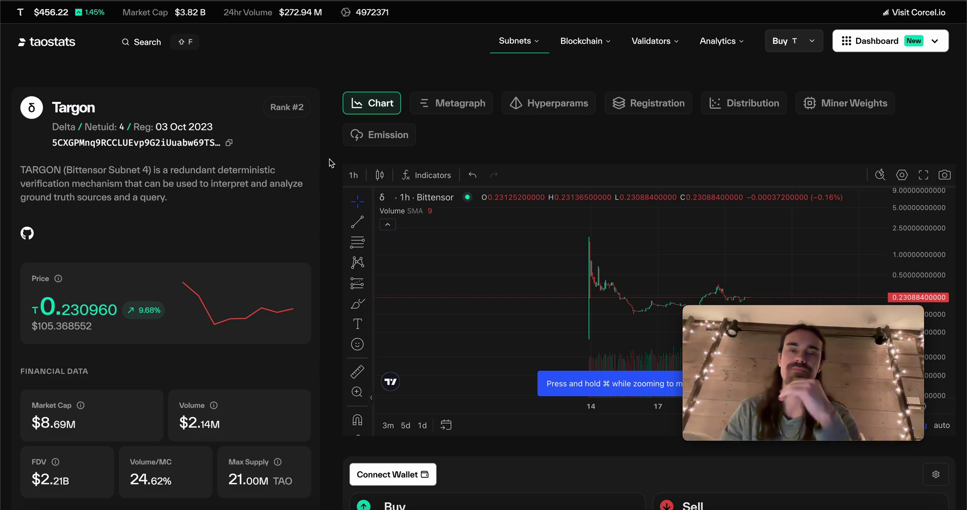
scroll(108, 422, "down", 3)
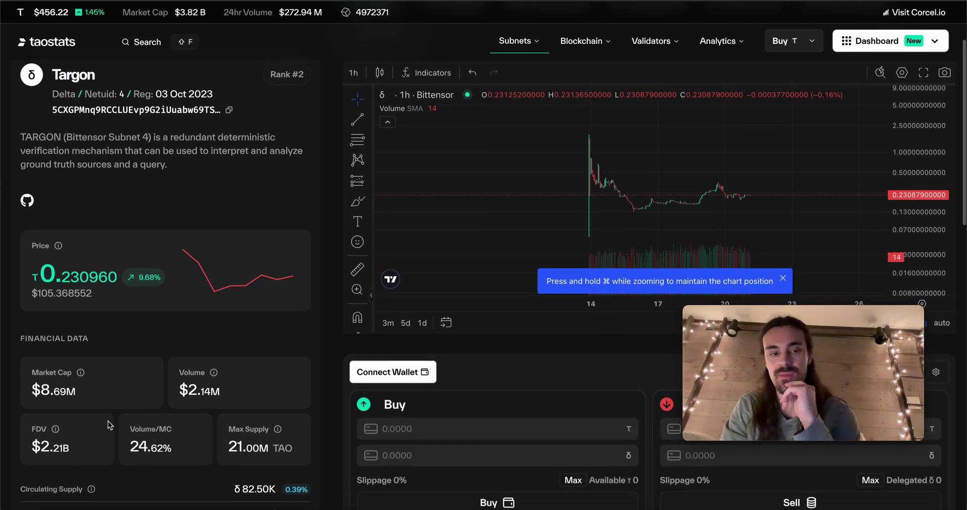
scroll(138, 356, "up", 2)
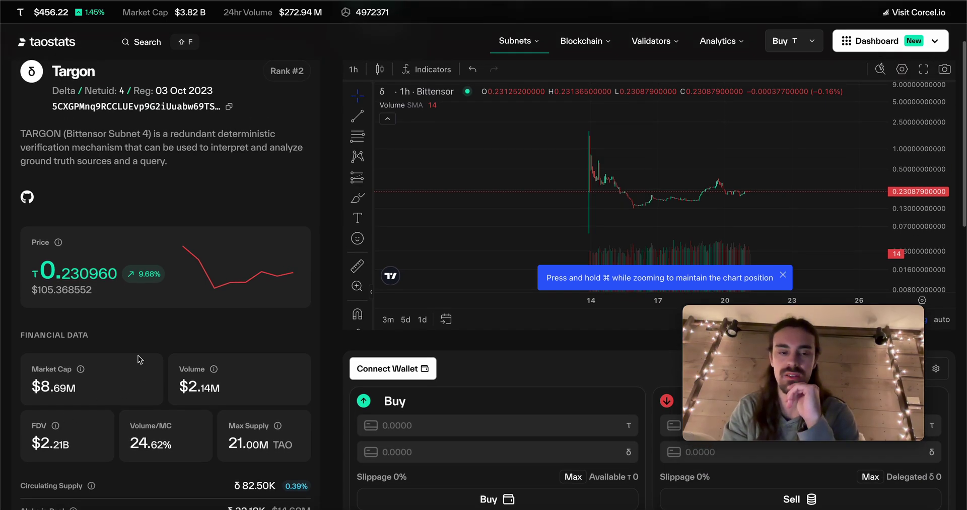
scroll(243, 421, "up", 2)
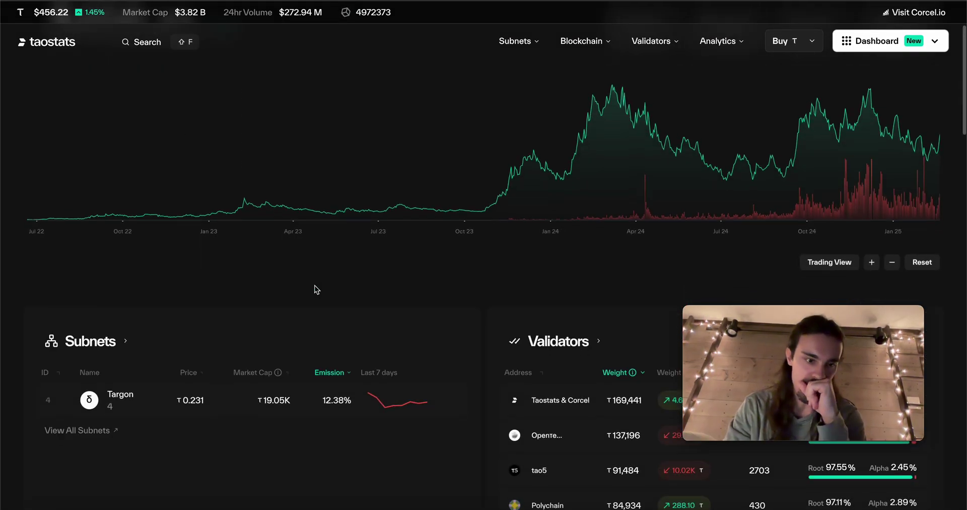
Return to the Taostats home page and open the full list of subnets
scroll(314, 286, "down", 2)
left_click(114, 234)
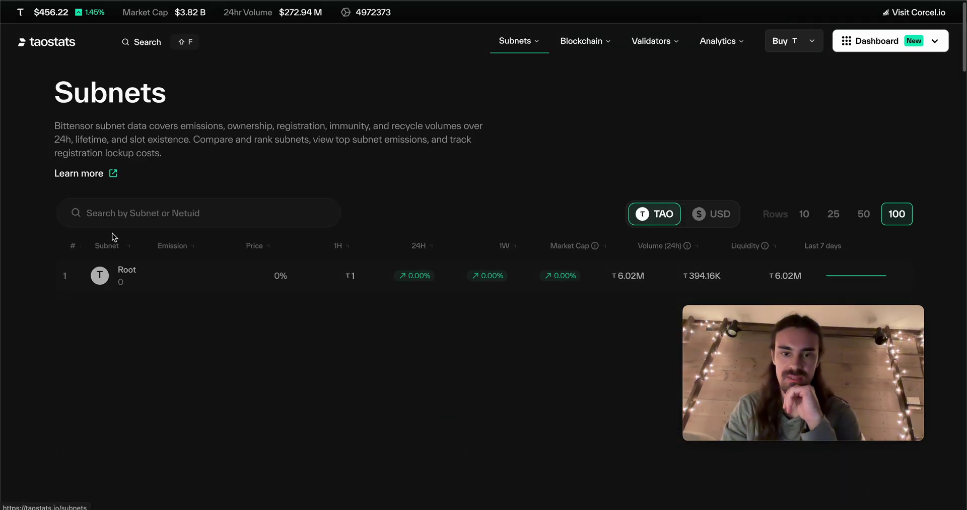
scroll(428, 229, "down", 2)
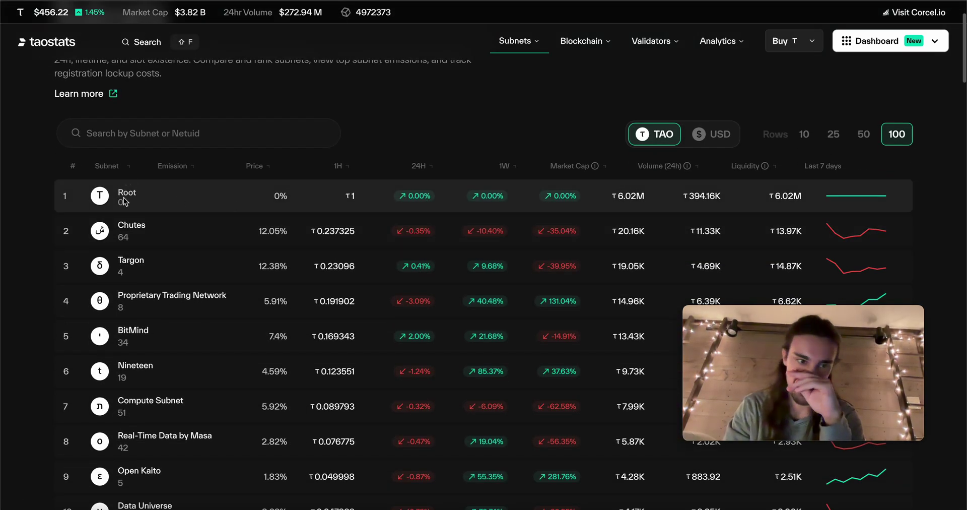
Open the Chutes subnet from the list and zoom out its price chart to show the full trading history
left_click(130, 230)
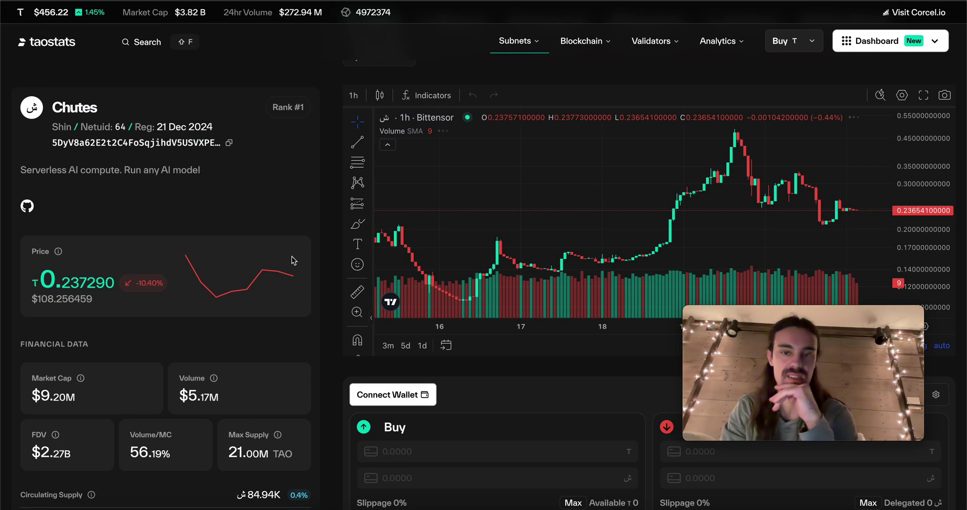
scroll(667, 229, "down", 5)
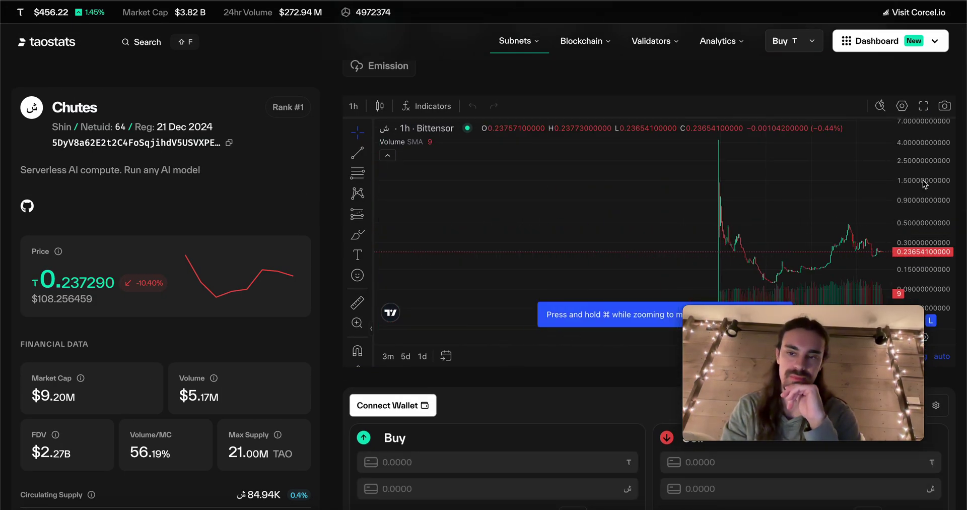
left_click_drag(841, 211, 782, 193)
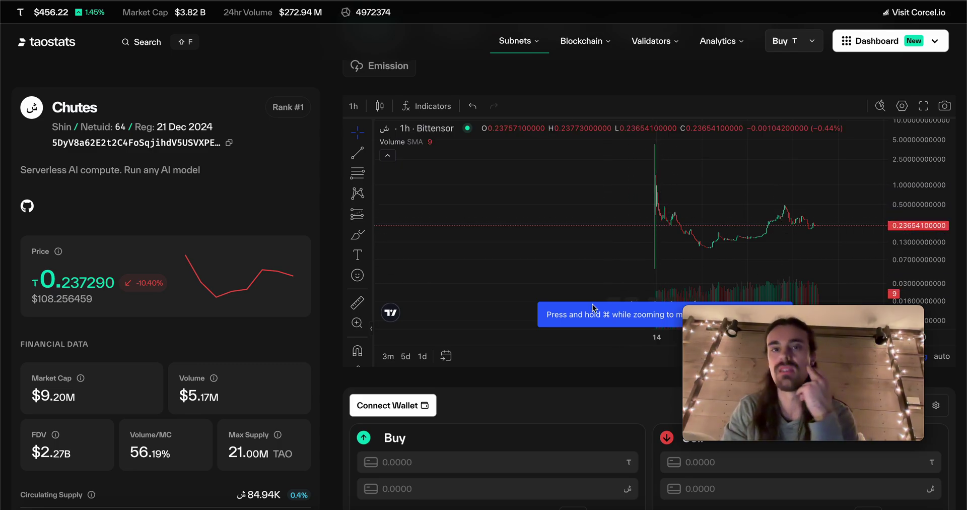
Bring the Chutes price chart fully into view and shift its candles back in the chart area, leaving space after the latest one
scroll(594, 309, "up", 2)
scroll(627, 271, "up", 2)
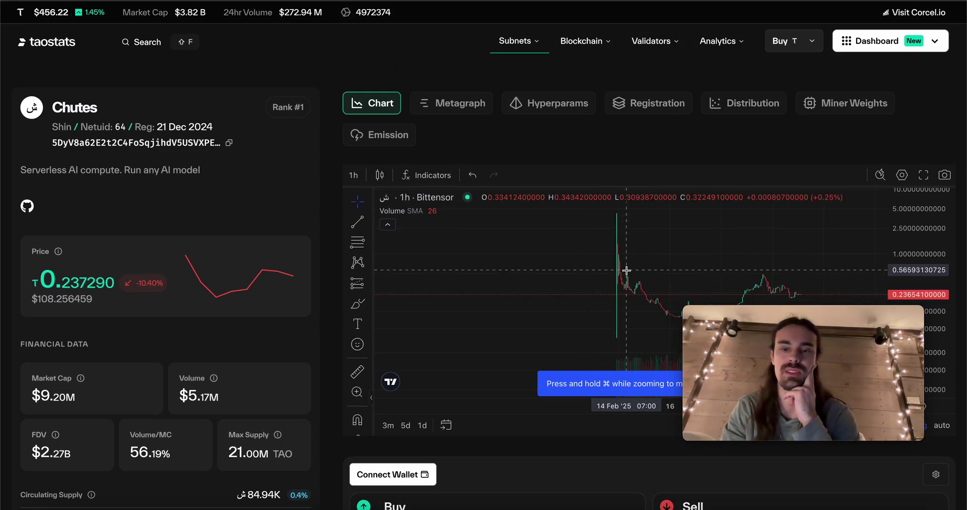
left_click_drag(665, 267, 560, 244)
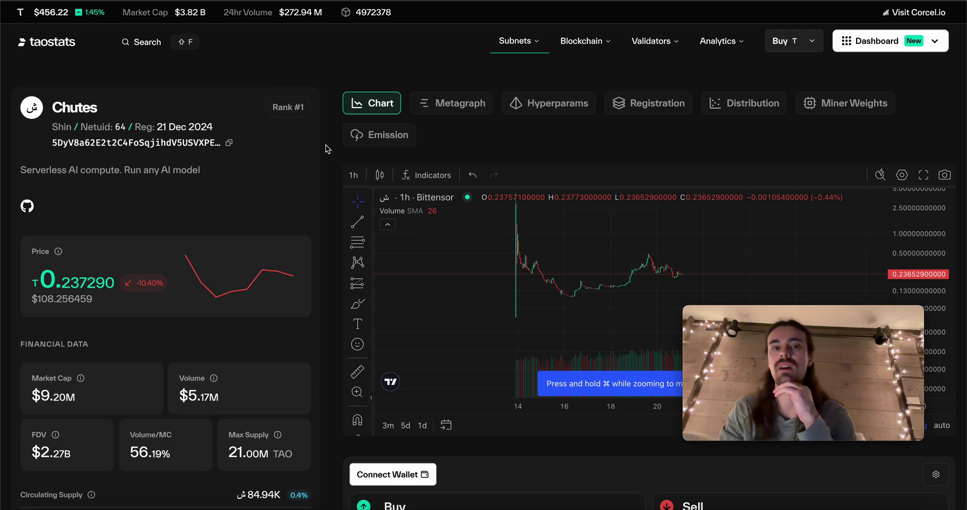
scroll(328, 152, "down", 1)
scroll(329, 153, "up", 1)
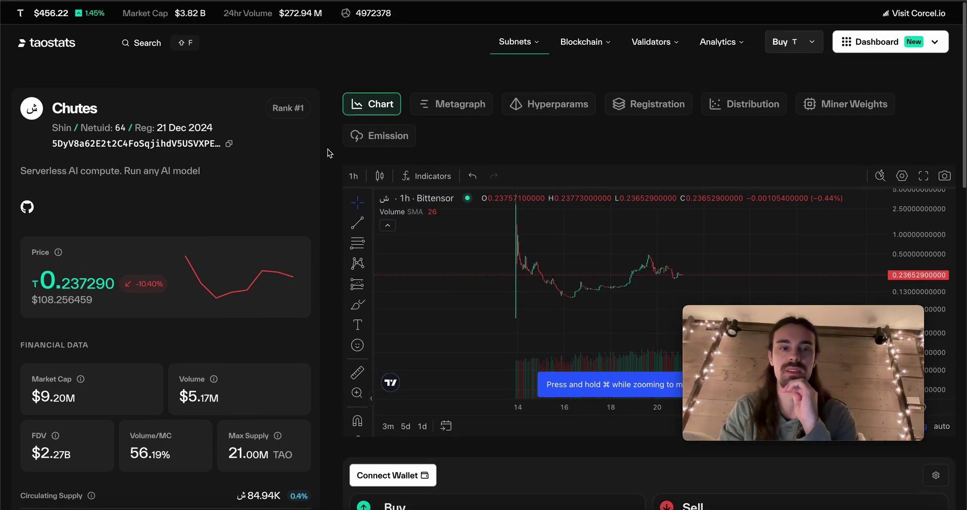
scroll(331, 162, "down", 1)
scroll(330, 163, "up", 1)
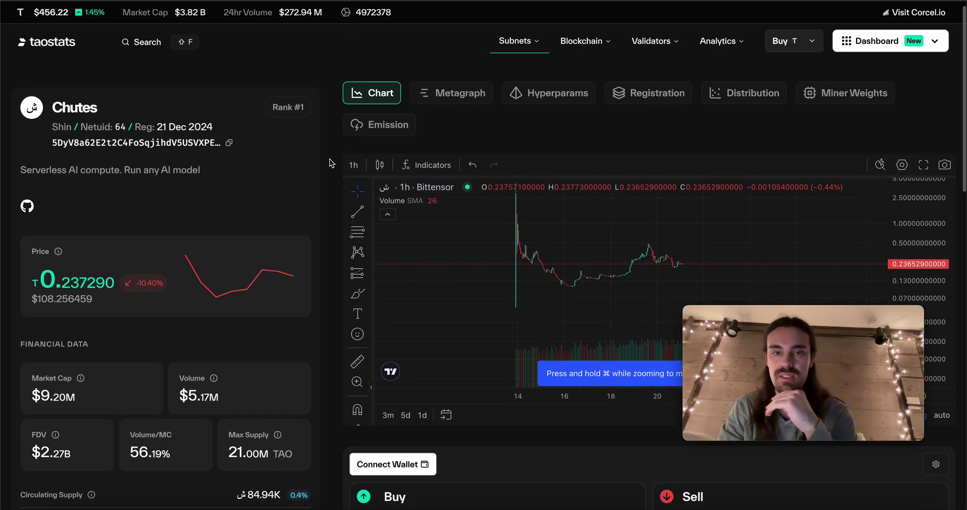
scroll(330, 163, "down", 2)
scroll(330, 162, "up", 2)
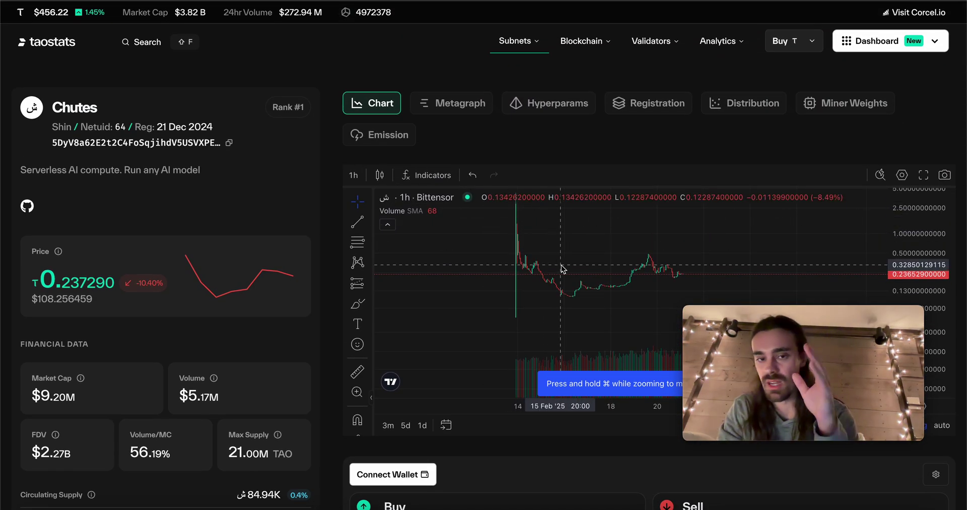
Zoom out the Chutes price chart slightly, compress its price scale and reposition the candles
scroll(562, 267, "down", 1)
scroll(562, 267, "down", 2)
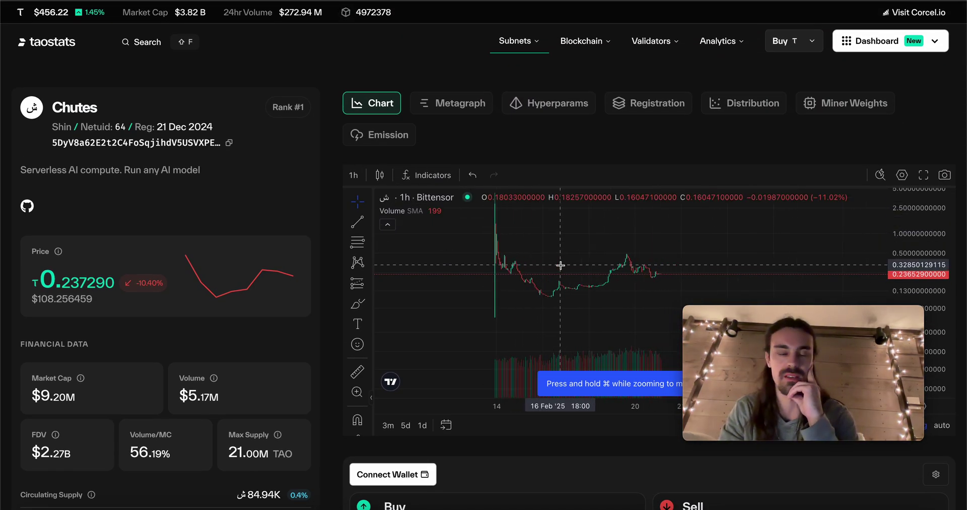
left_click_drag(931, 222, 896, 249)
left_click_drag(820, 259, 799, 268)
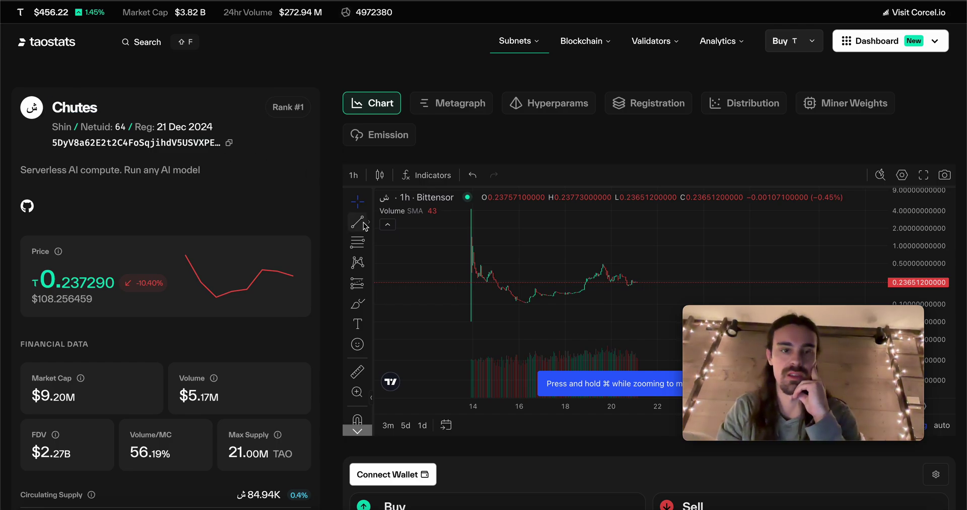
Return to the full subnets list and look over the top-ranked subnets' prices, changes and market caps
scroll(351, 233, "up", 2)
left_click(15, 0)
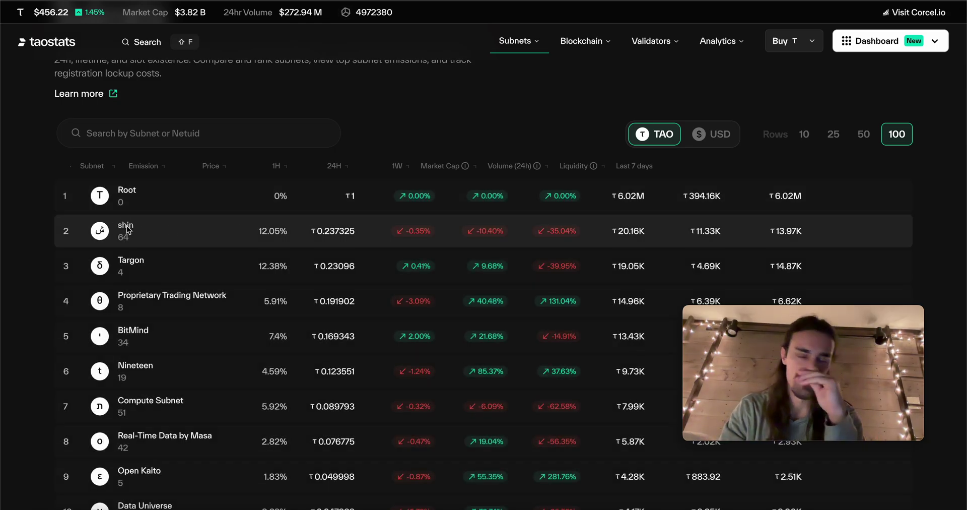
scroll(287, 312, "down", 1)
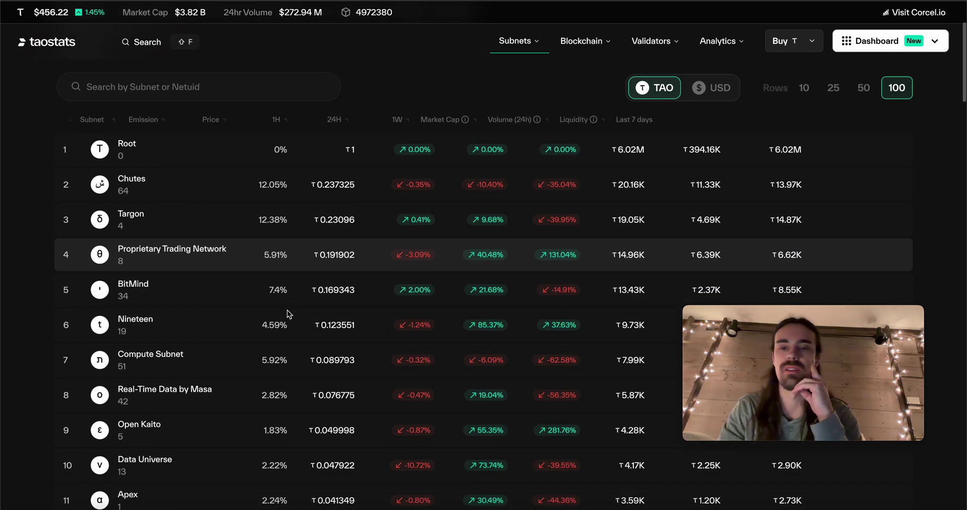
scroll(398, 289, "down", 3)
scroll(398, 289, "up", 6)
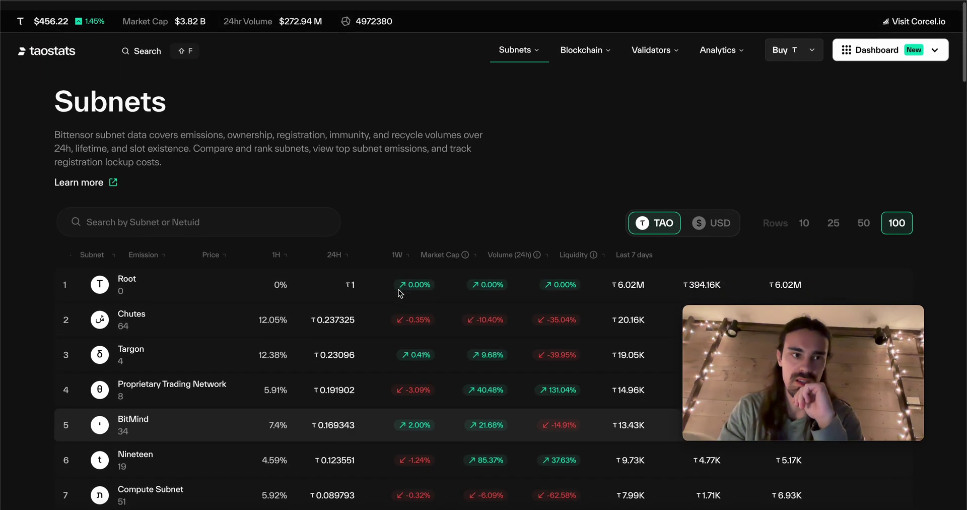
Go back to the Taostats home page and look over the TAO overview with its subnet and validator tables
left_click(31, 42)
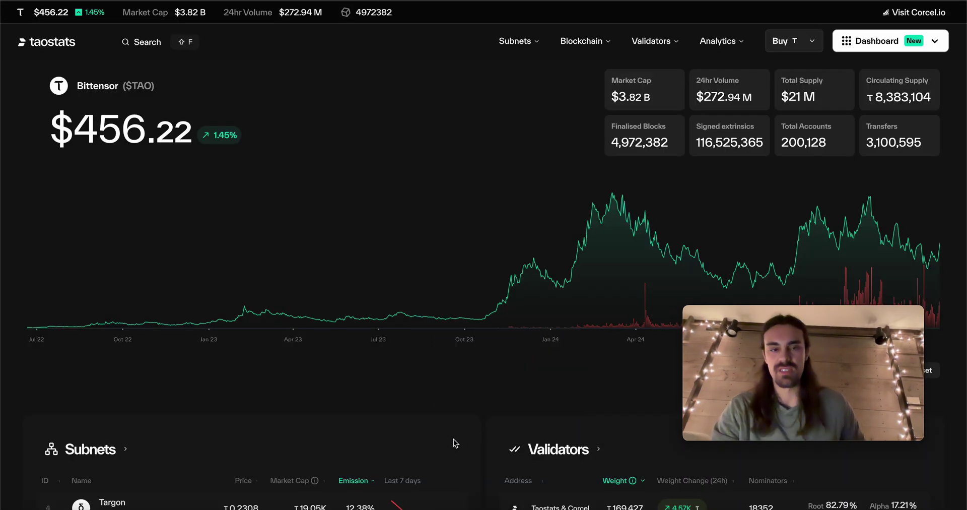
scroll(454, 440, "down", 7)
scroll(453, 439, "up", 7)
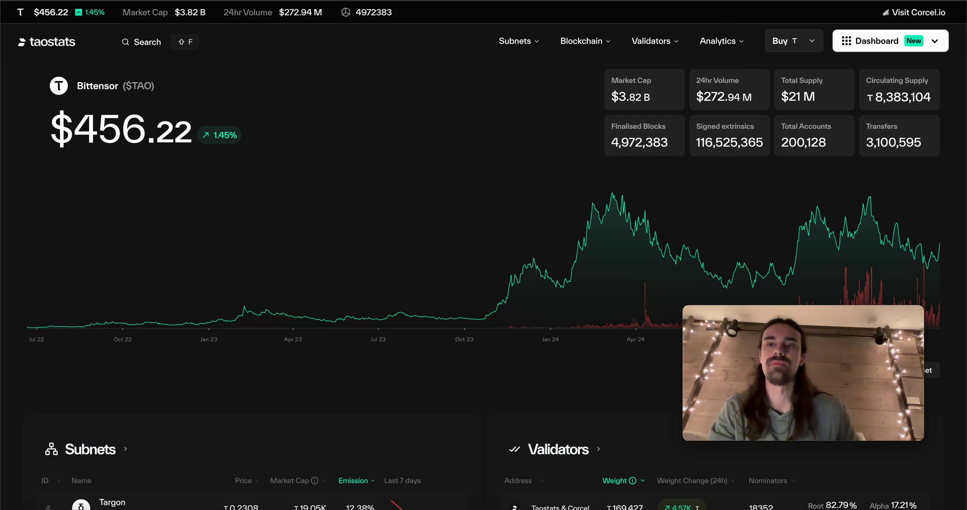
Open the Talisman wallet website, talisman.xyz, in a new browser tab
key("super+t")
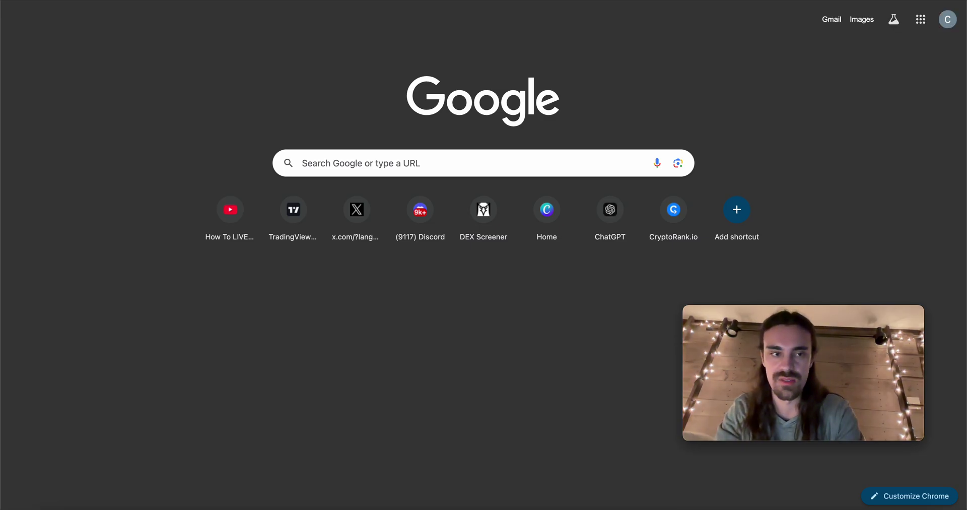
type("tao")
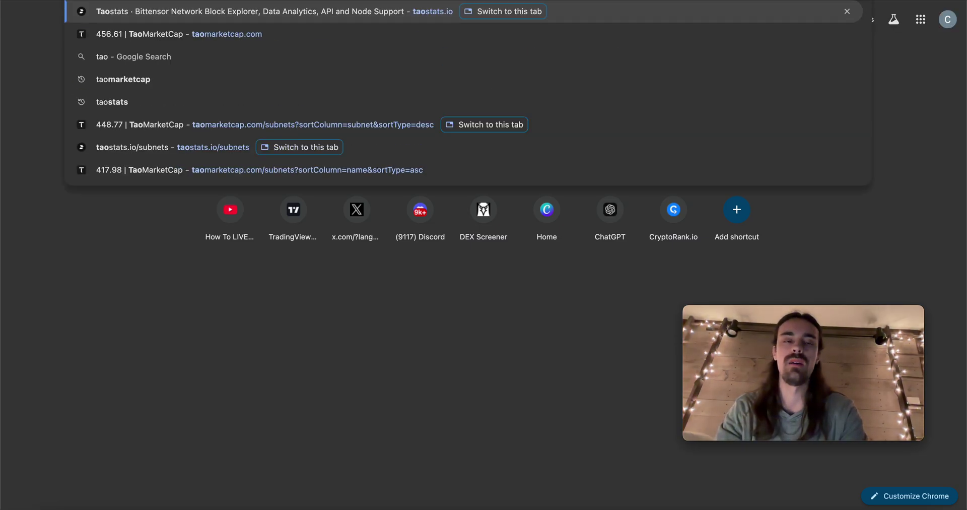
key("BackSpace")
type("lis")
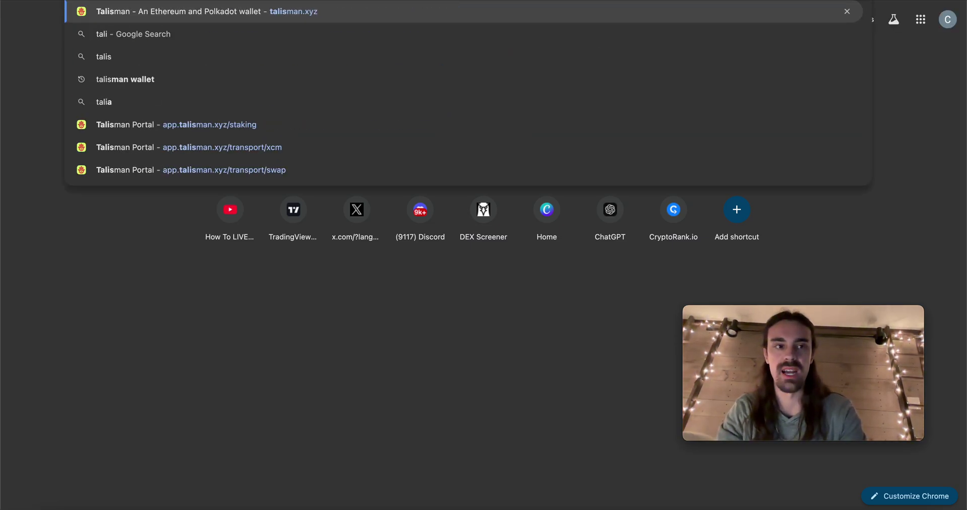
type("man")
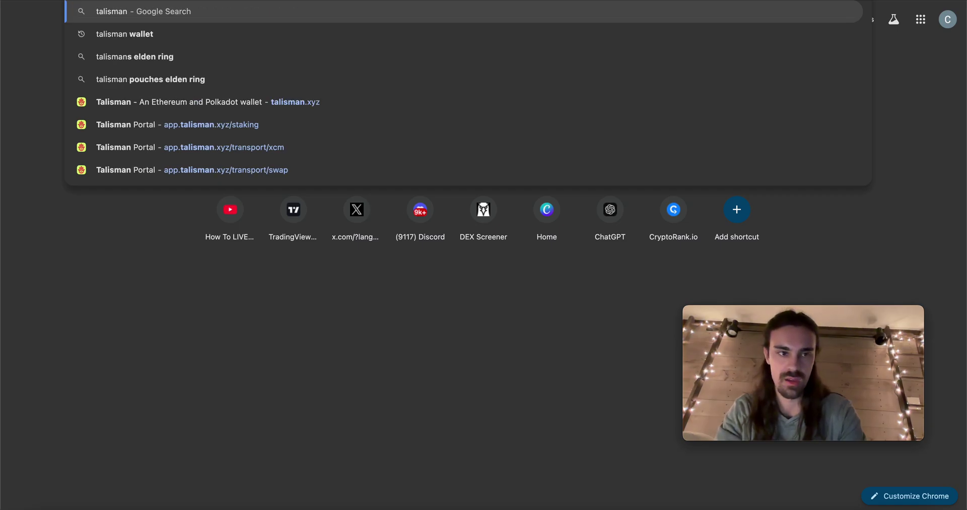
type(".y")
key("BackSpace")
type("xyz")
key("Return")
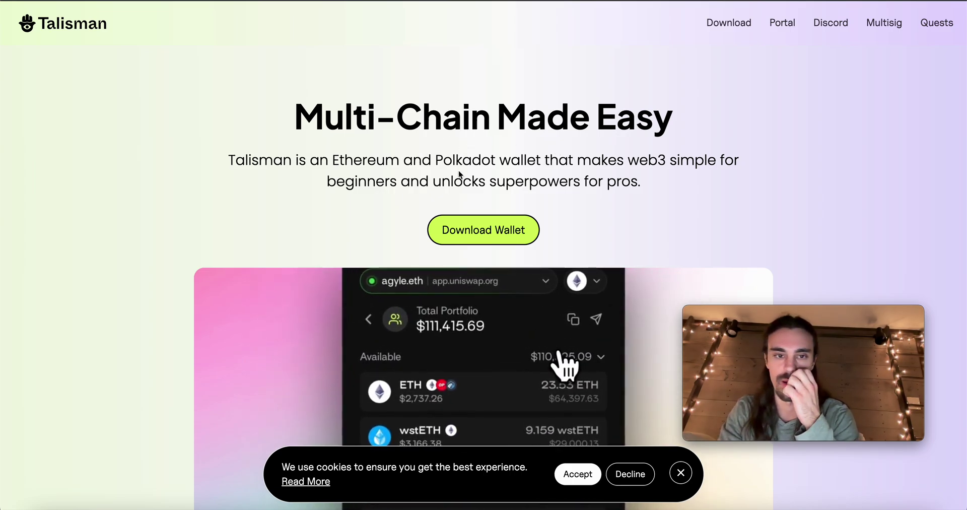
Look over the Talisman landing page, highlighting the description of it as a Polkadot wallet
scroll(492, 188, "down", 3)
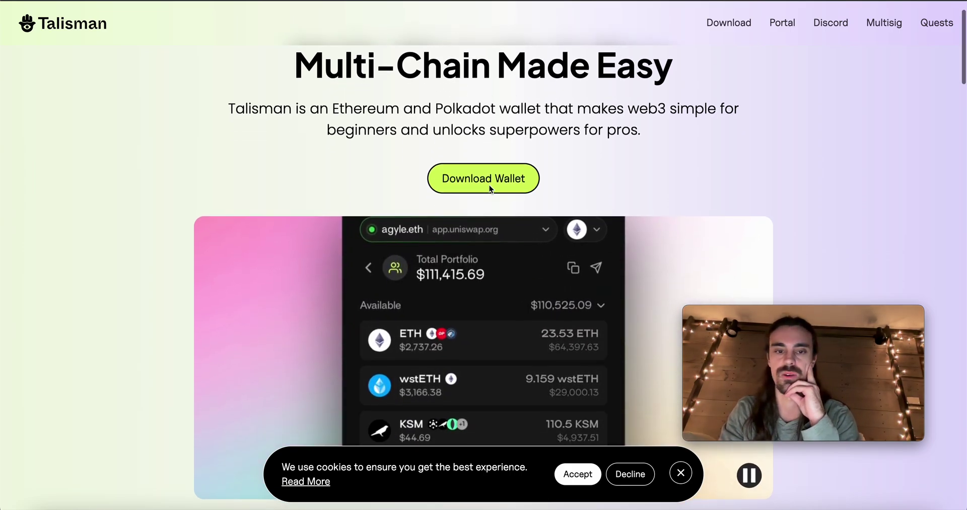
scroll(625, 182, "up", 3)
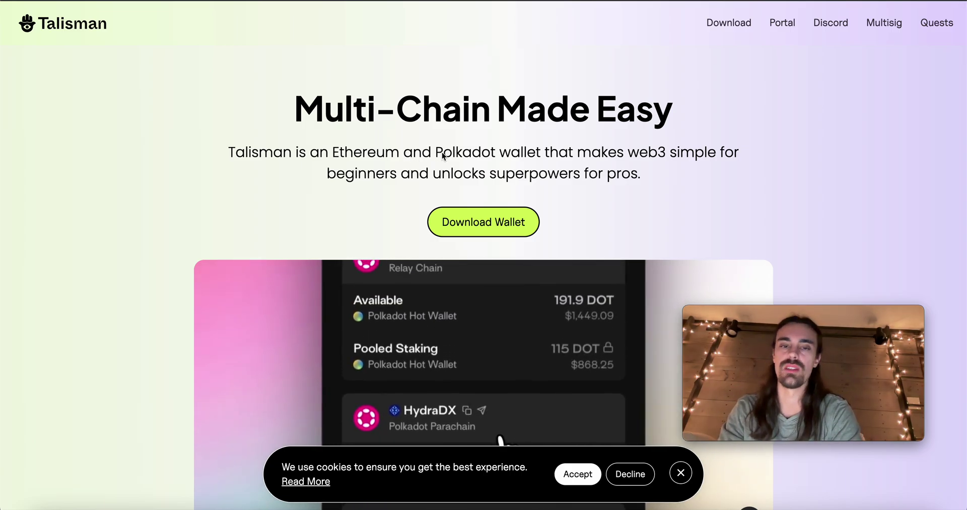
left_click_drag(443, 152, 534, 152)
left_click(544, 151)
left_click(455, 151)
left_click(539, 151)
scroll(542, 152, "up", 1)
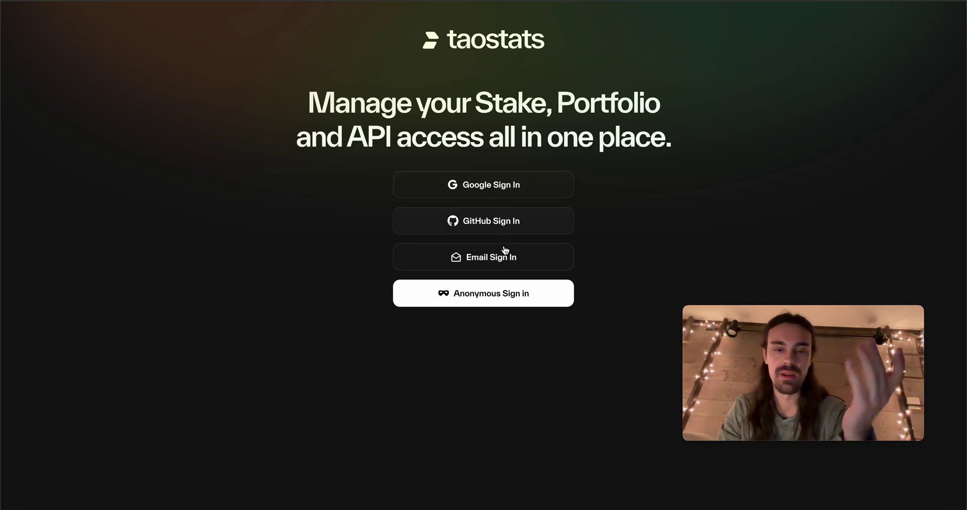
Sign in to the Taostats dashboard anonymously with a newly generated pin, skipping the recovery e-mail
left_click(523, 300)
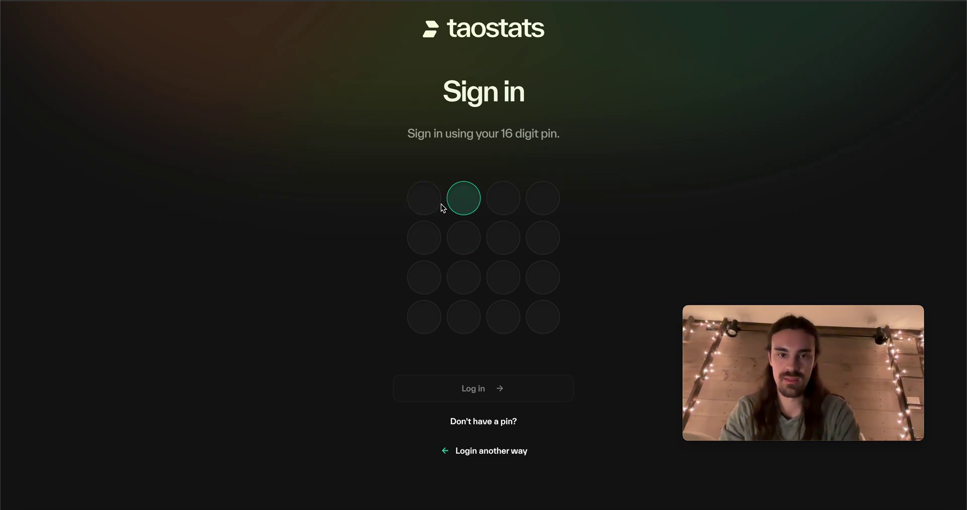
left_click(476, 420)
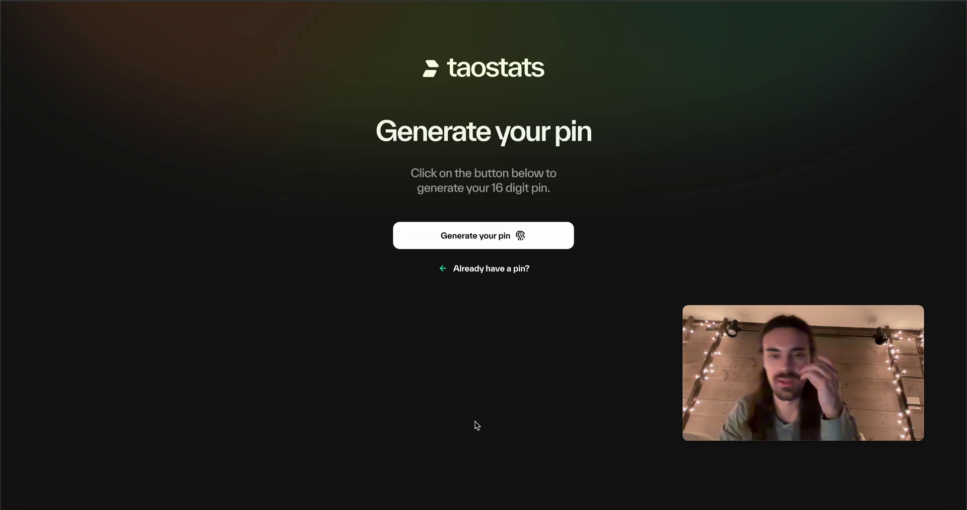
left_click(501, 248)
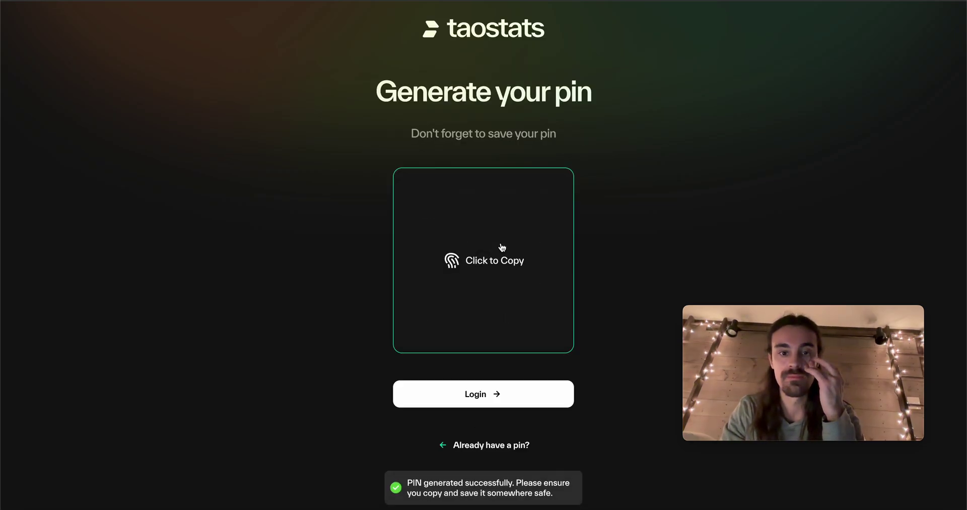
left_click(487, 397)
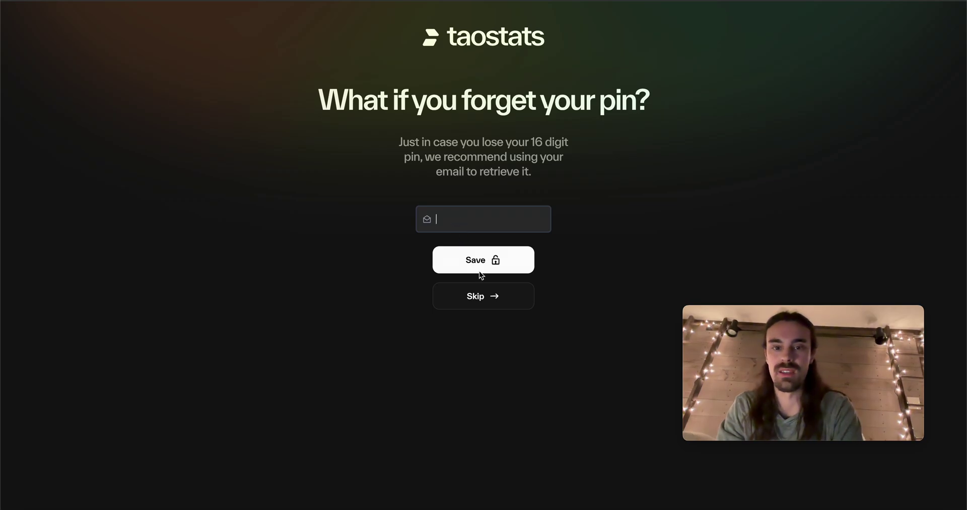
left_click(488, 297)
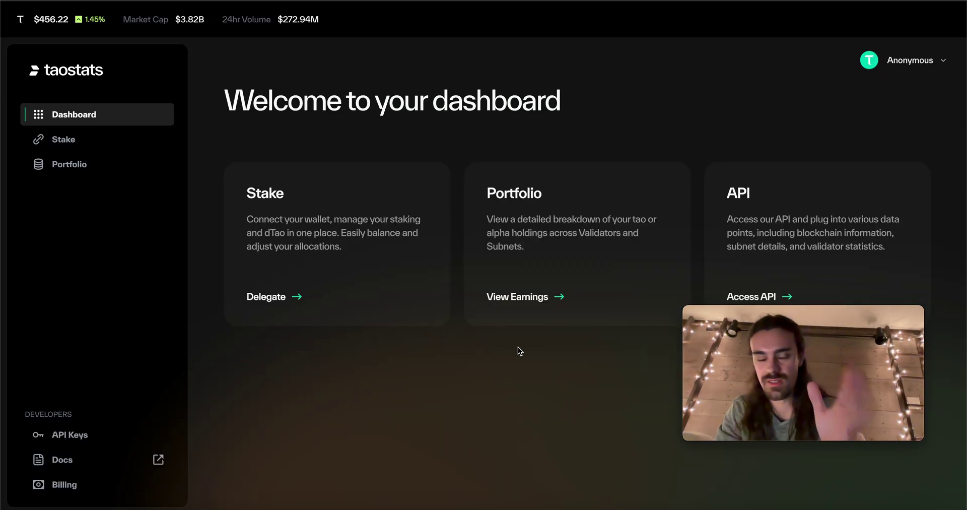
Open the dashboard's Stake page and highlight the connected wallet's TAO balance
left_click(932, 62)
left_click(911, 62)
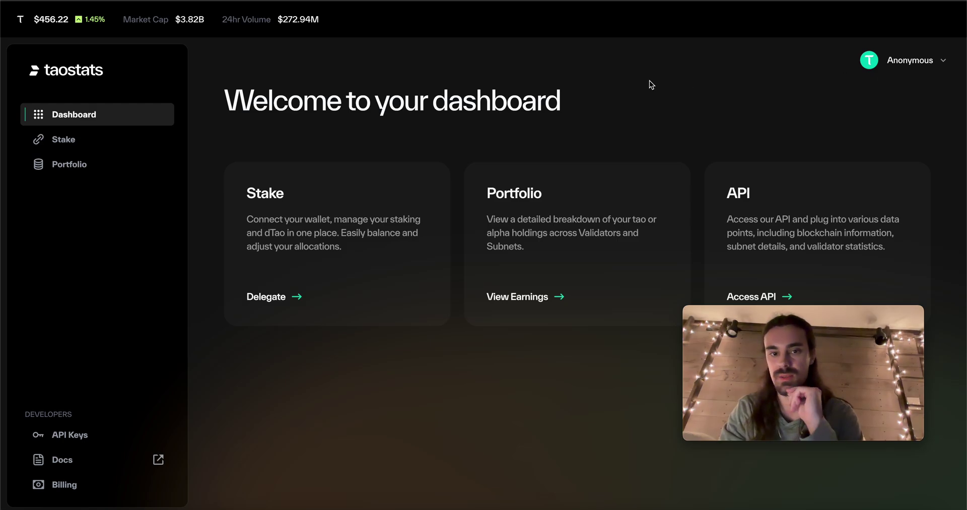
left_click(64, 146)
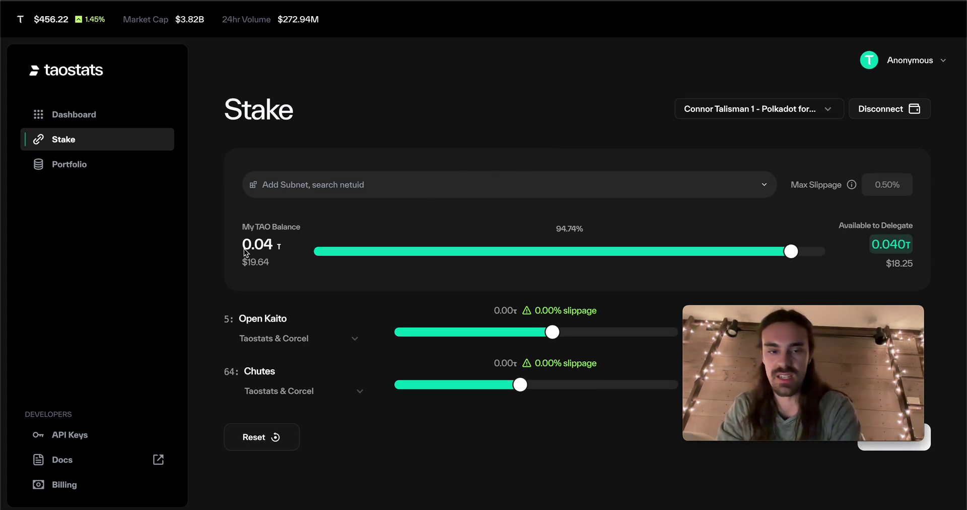
left_click_drag(244, 250, 273, 252)
left_click(274, 250)
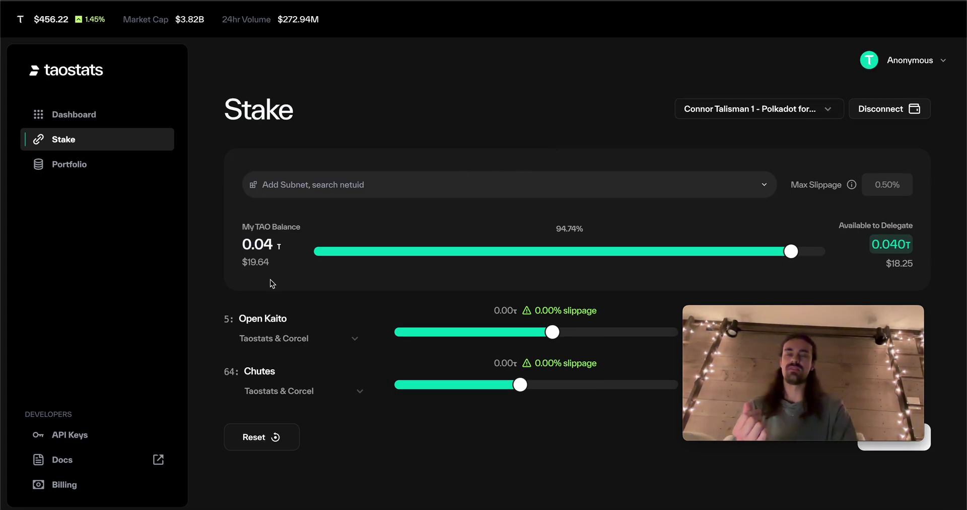
Examine the TAO amounts delegated to the Open Kaito and Chutes subnets on the Stake page
mouse_move(778, 314)
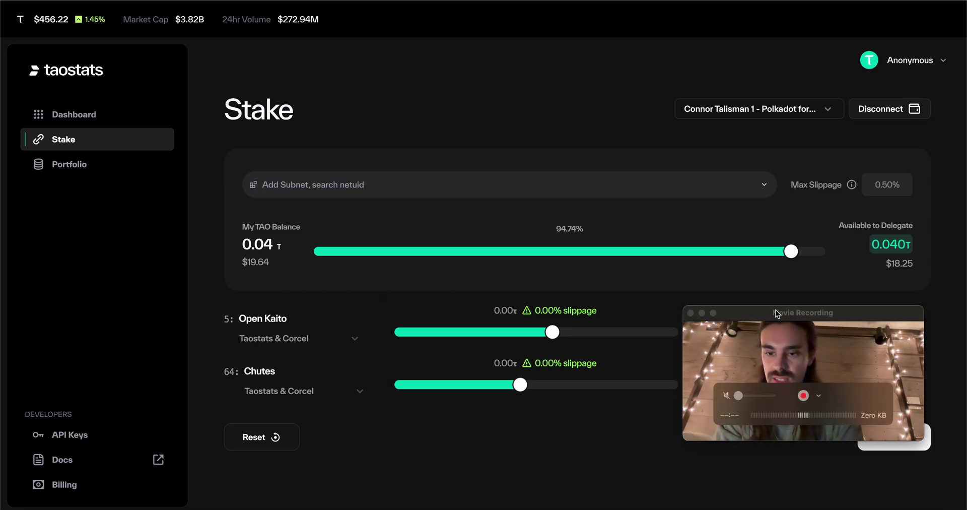
left_click_drag(777, 313, 602, 109)
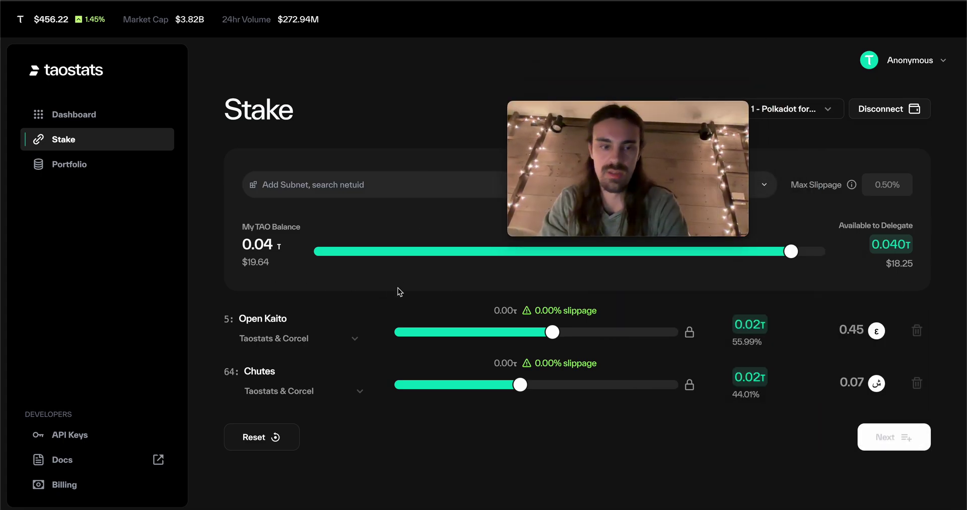
left_click_drag(600, 333, 769, 371)
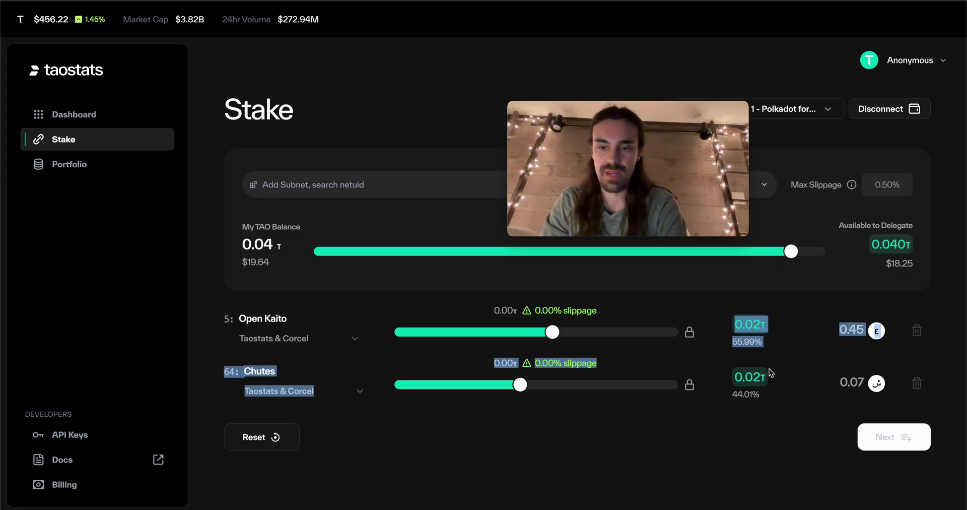
left_click(743, 328)
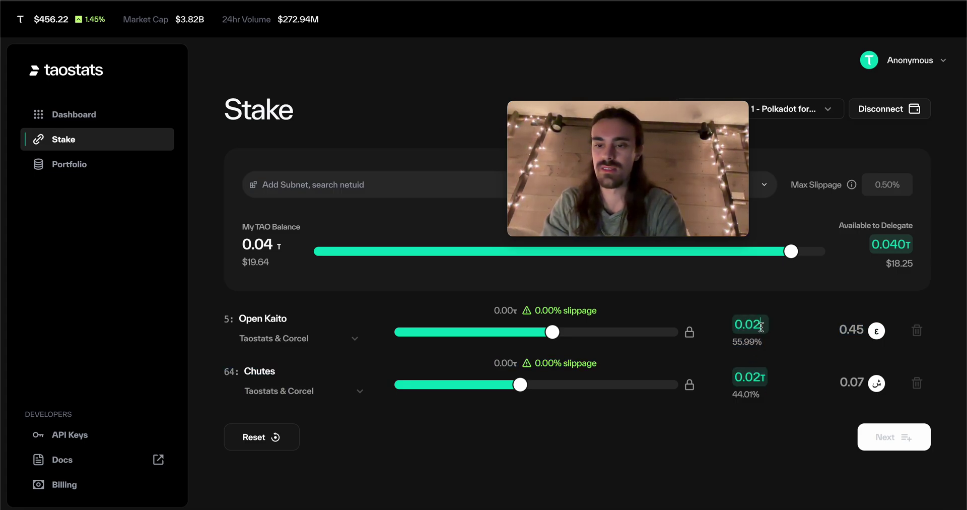
left_click_drag(744, 382, 775, 385)
left_click(774, 385)
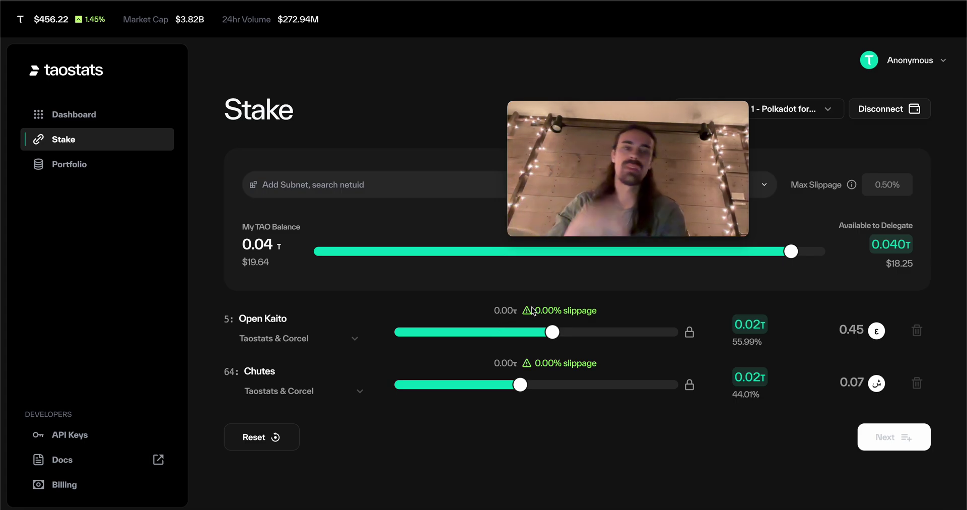
mouse_move(564, 127)
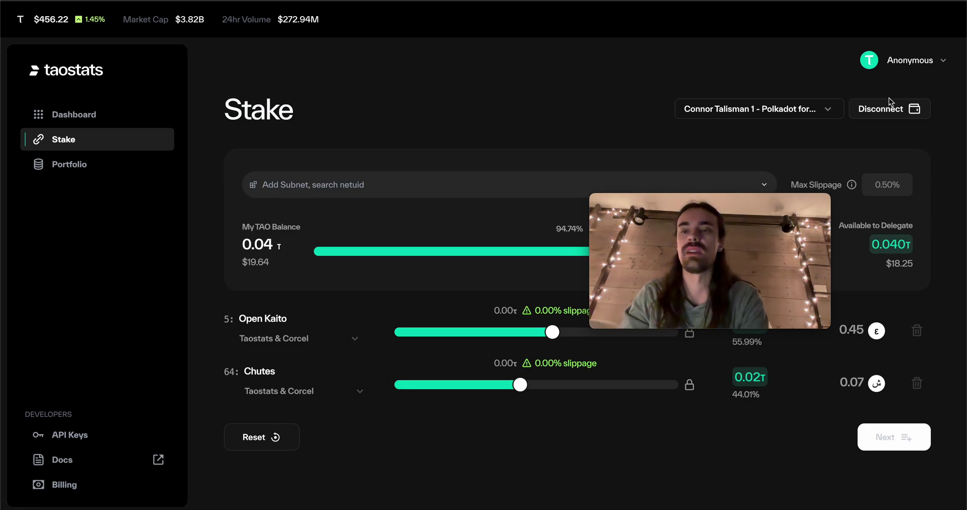
mouse_move(664, 219)
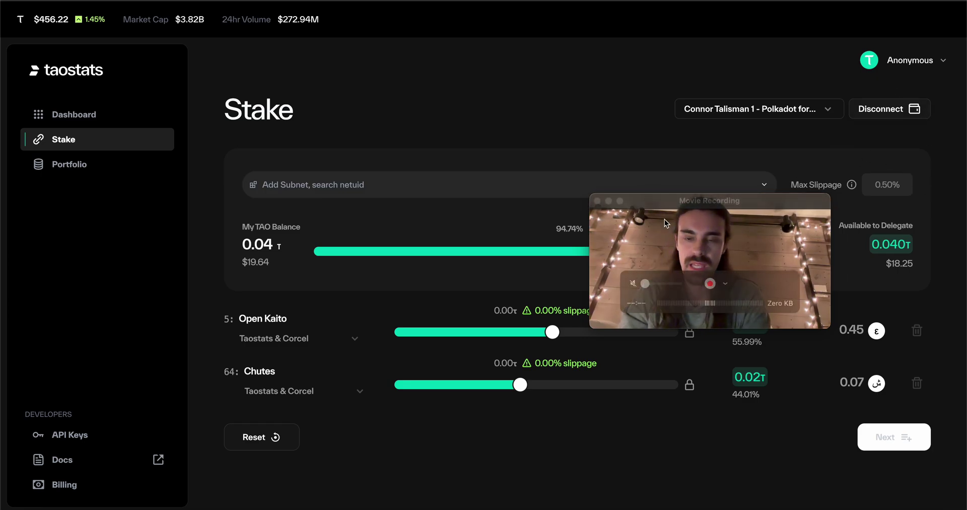
left_click_drag(719, 203, 454, 89)
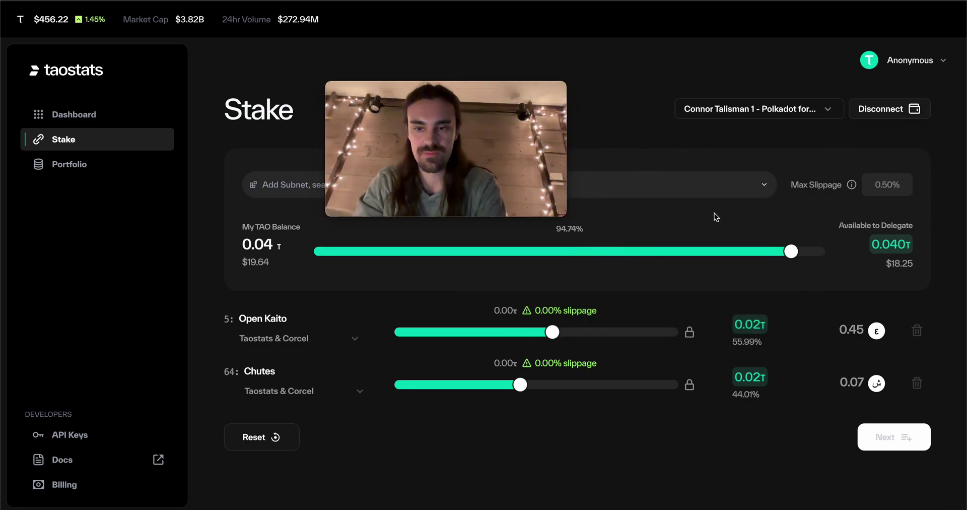
left_click_drag(512, 93, 756, 270)
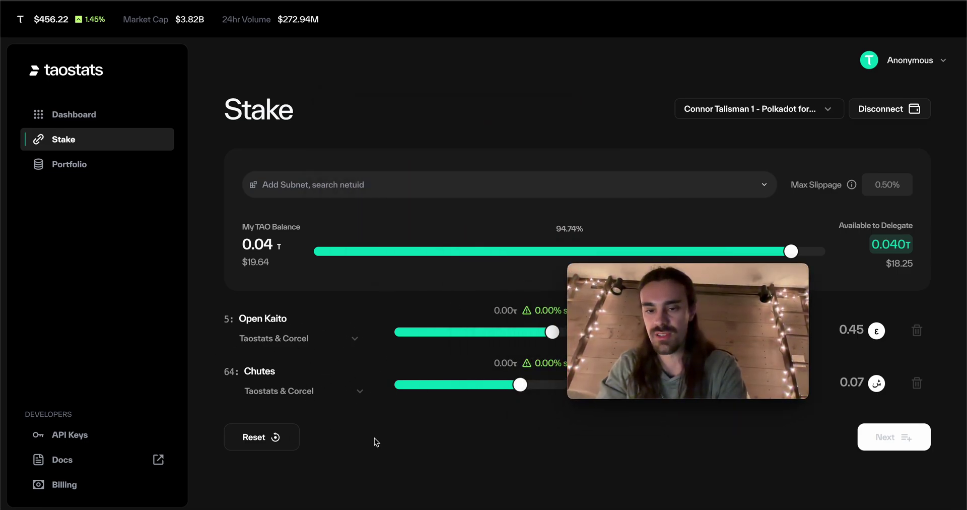
Open the list of subnets available for staking and look over its first entries, from Root to Horde
left_click(332, 185)
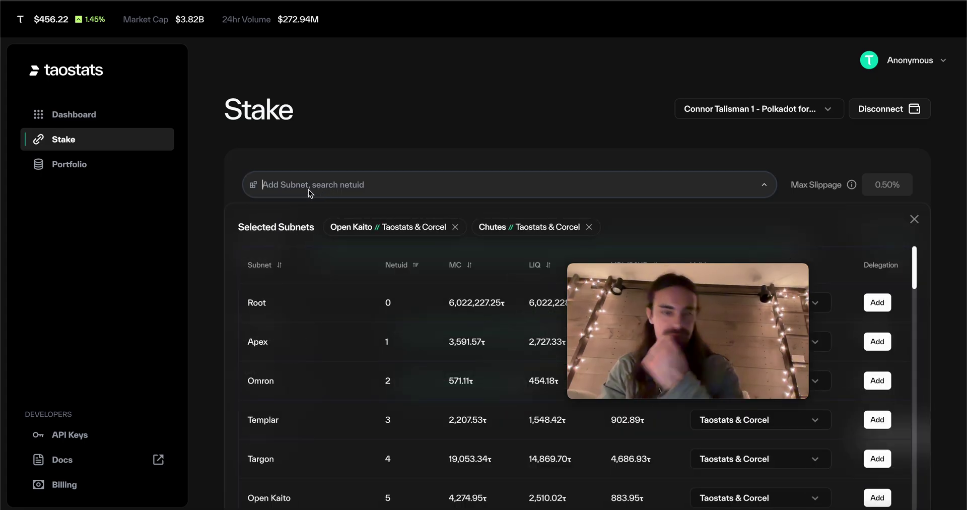
left_click_drag(650, 274, 666, 56)
scroll(427, 378, "down", 1)
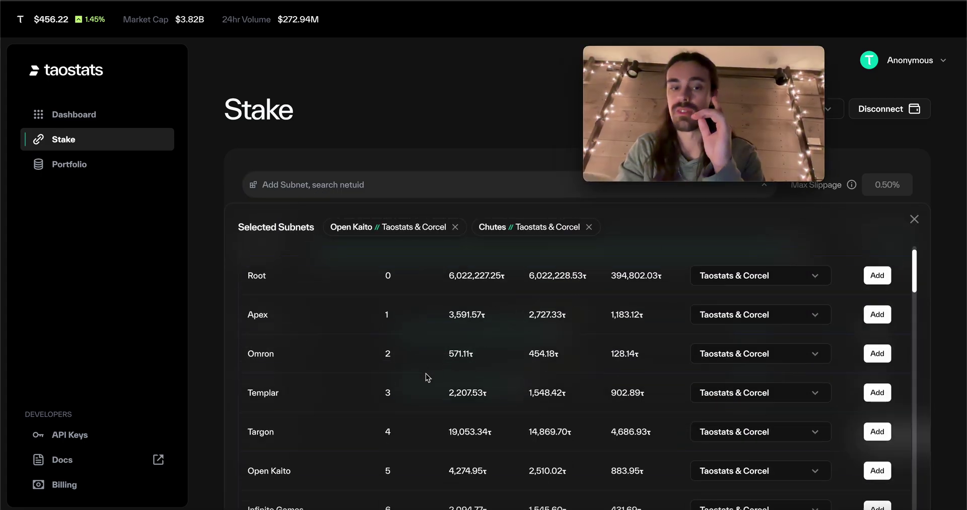
scroll(427, 378, "down", 1)
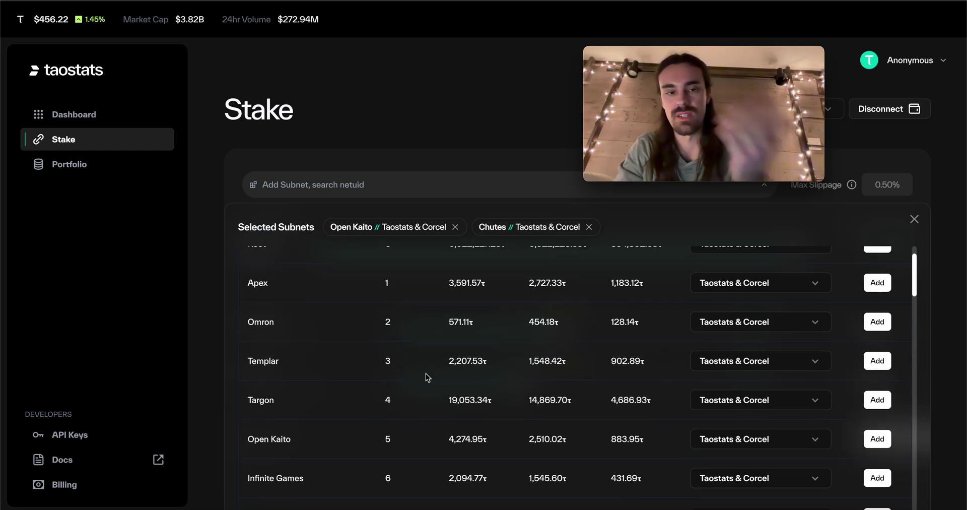
scroll(428, 378, "down", 4)
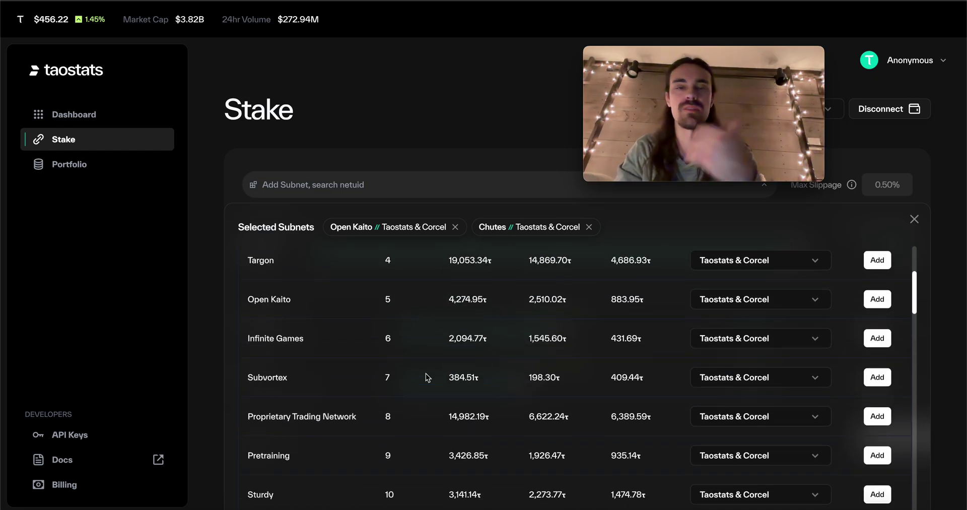
scroll(505, 386, "down", 1)
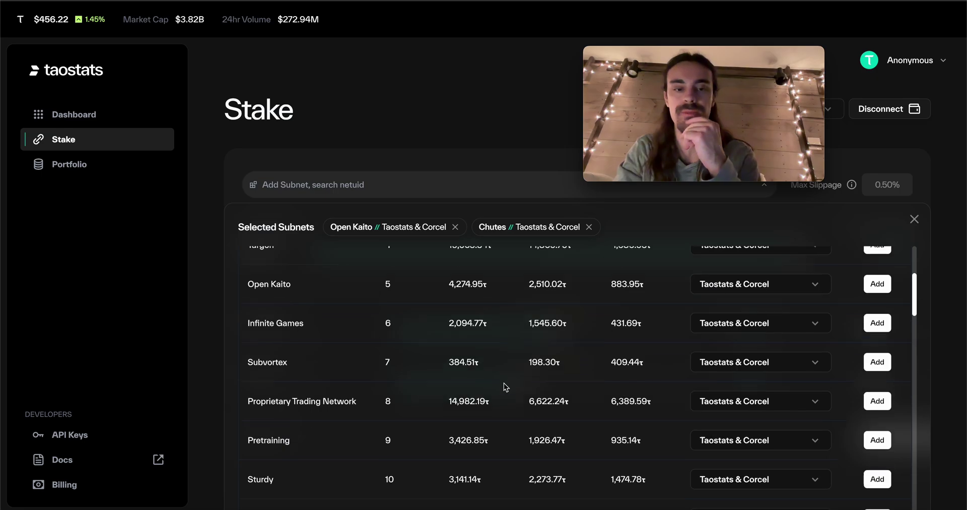
scroll(505, 386, "down", 2)
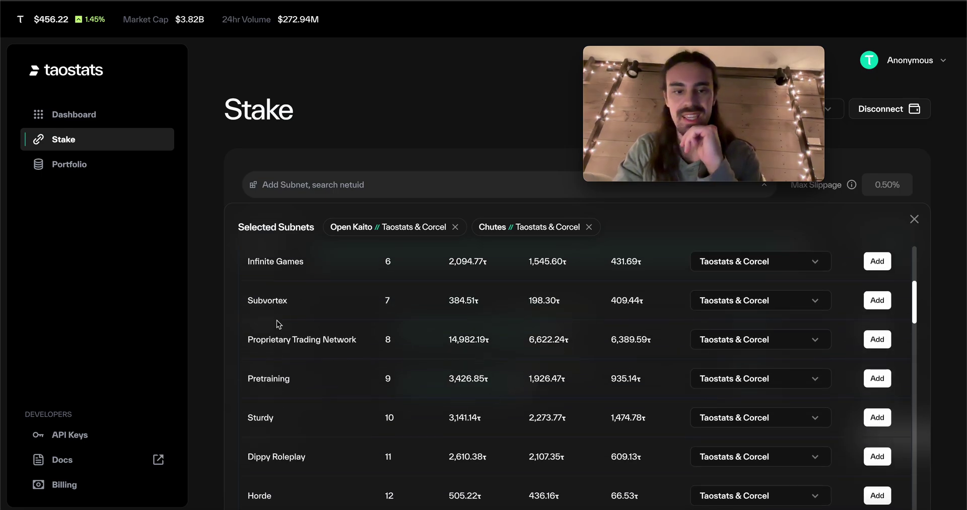
scroll(356, 350, "up", 2)
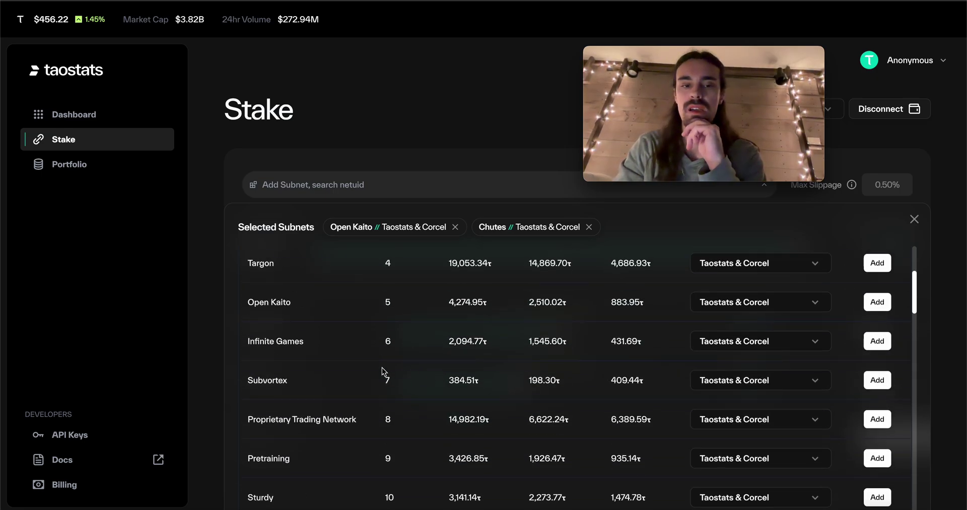
scroll(318, 322, "up", 4)
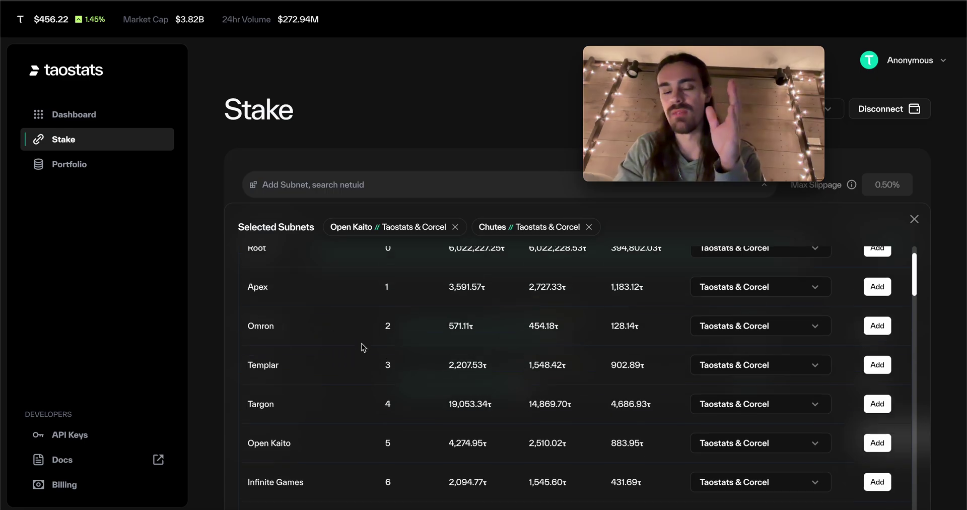
scroll(362, 344, "up", 2)
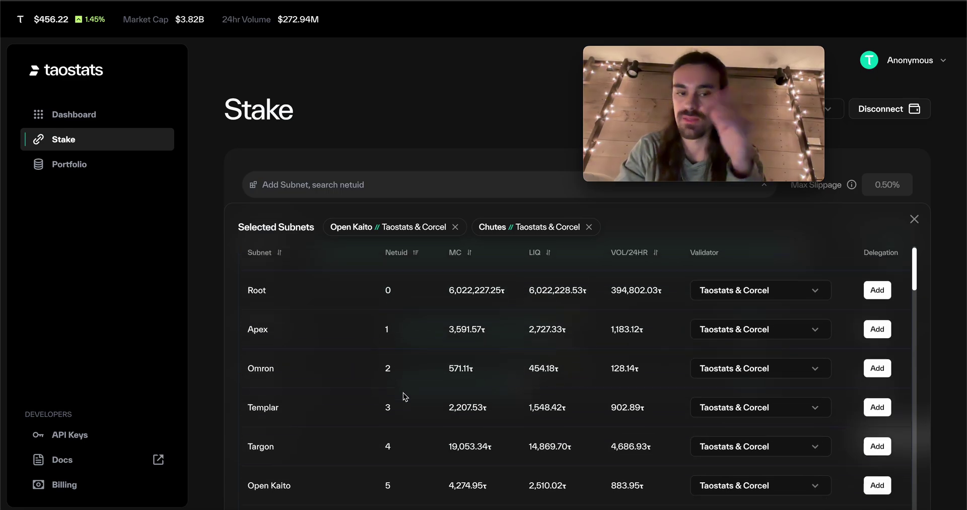
Review the subnets from Targon through Omega Any-to-any in the list of subnets available for staking
scroll(403, 392, "down", 5)
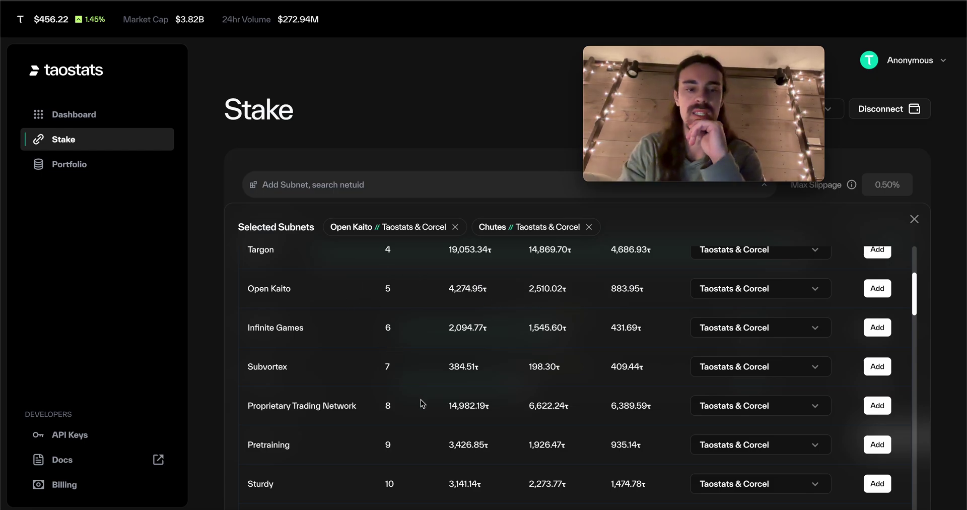
scroll(422, 403, "down", 1)
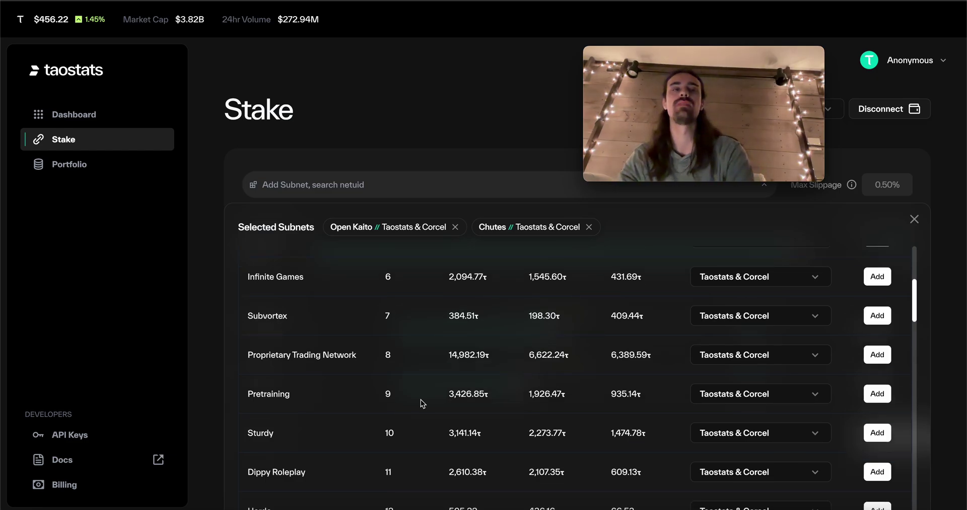
scroll(422, 403, "down", 1)
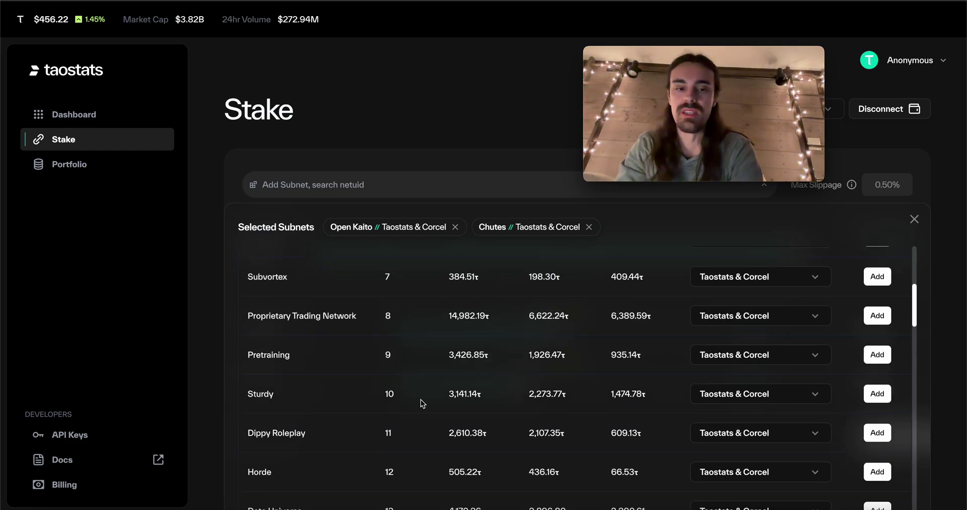
scroll(422, 403, "up", 2)
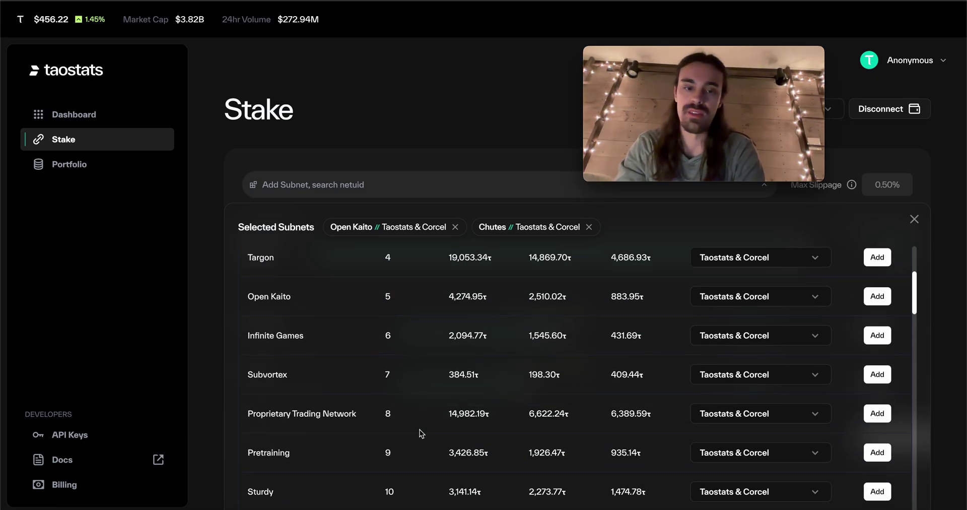
scroll(422, 433, "down", 4)
scroll(422, 433, "down", 4)
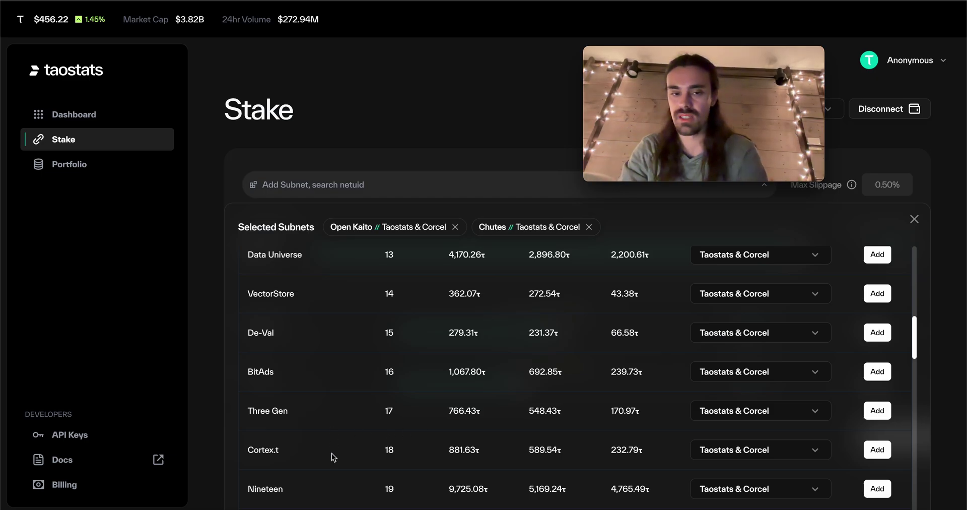
scroll(332, 456, "down", 3)
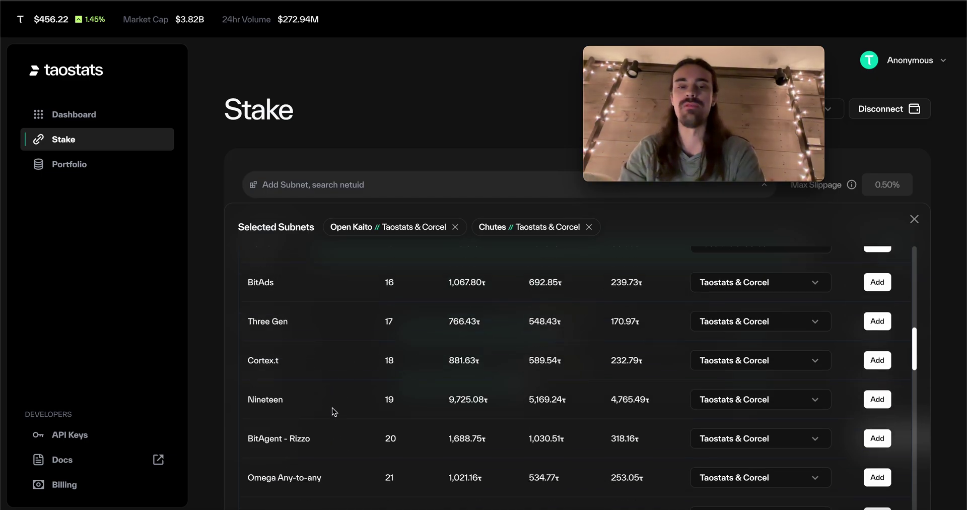
scroll(413, 361, "up", 5)
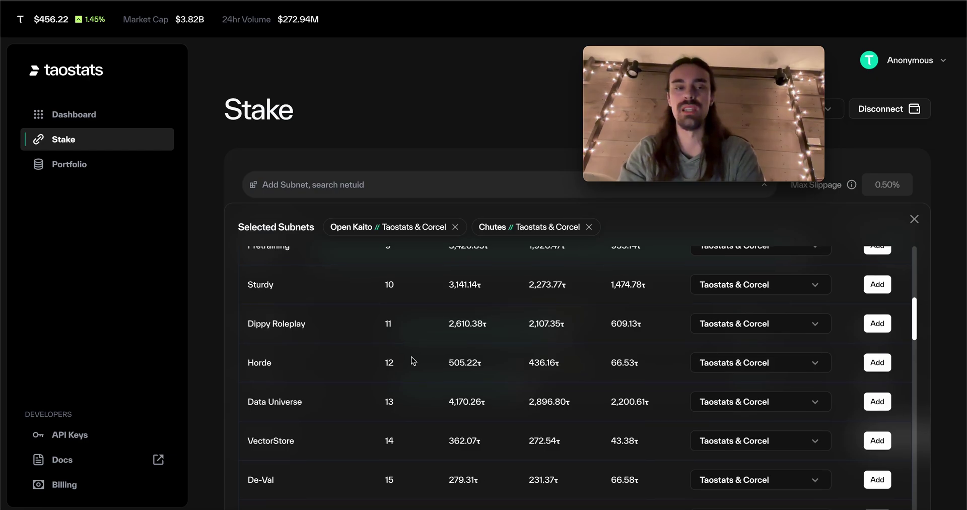
Examine the subnets further down the staking list, from De-Val through Synth
scroll(413, 361, "down", 5)
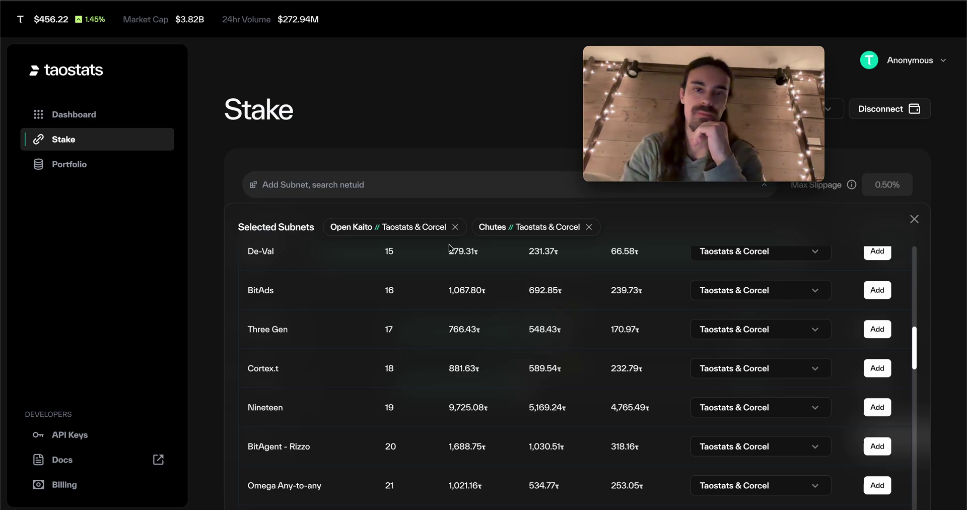
scroll(445, 317, "down", 1)
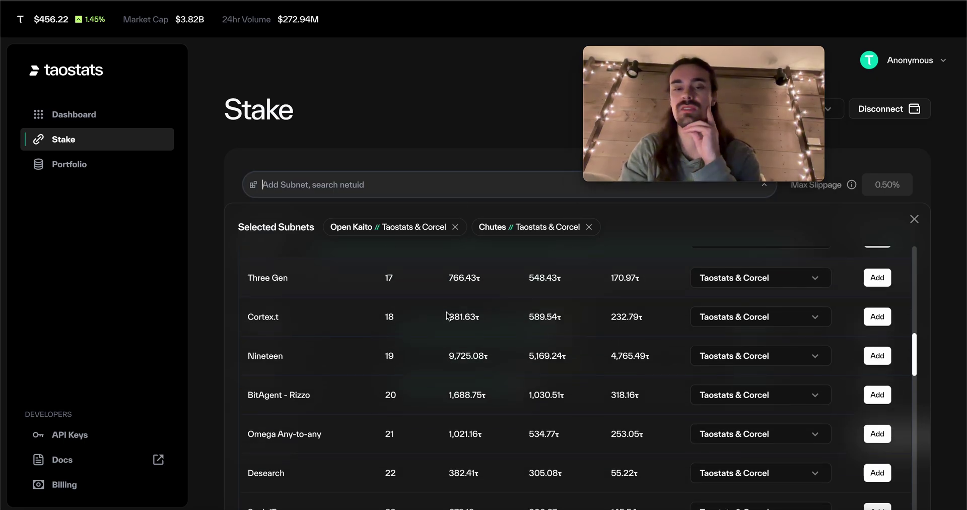
scroll(430, 356, "down", 1)
scroll(405, 390, "down", 2)
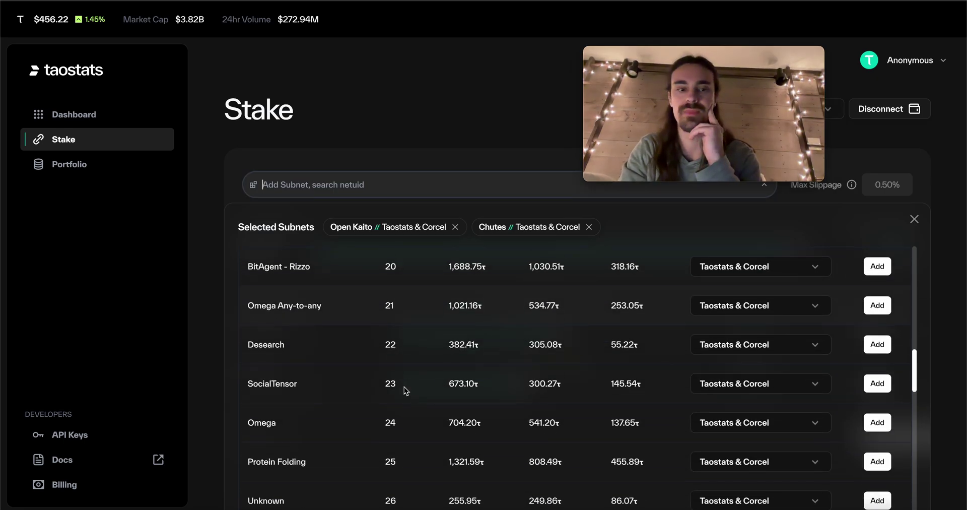
scroll(457, 411, "down", 2)
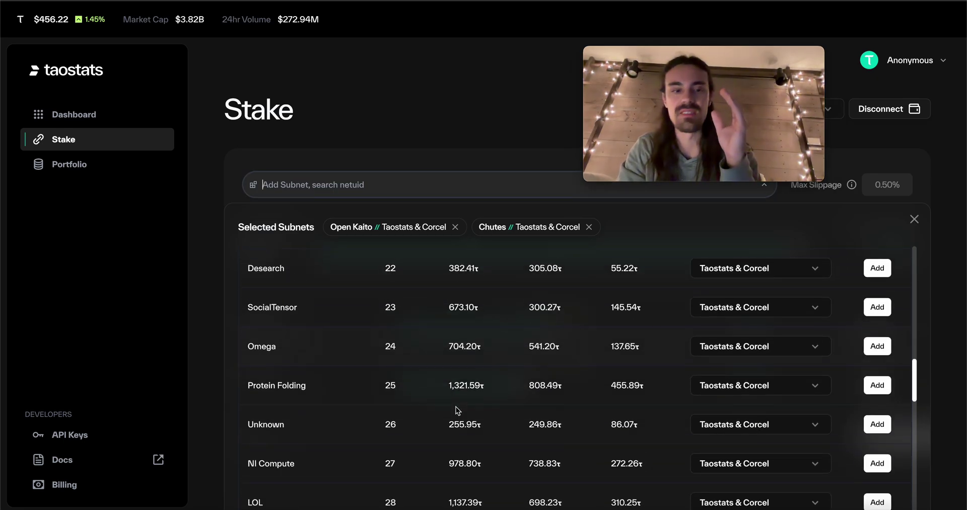
scroll(458, 410, "down", 2)
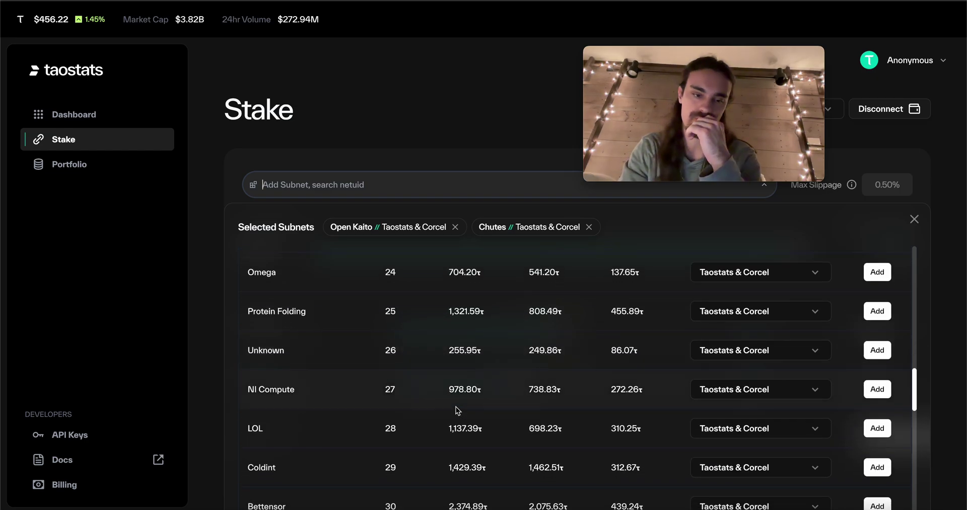
scroll(458, 411, "down", 2)
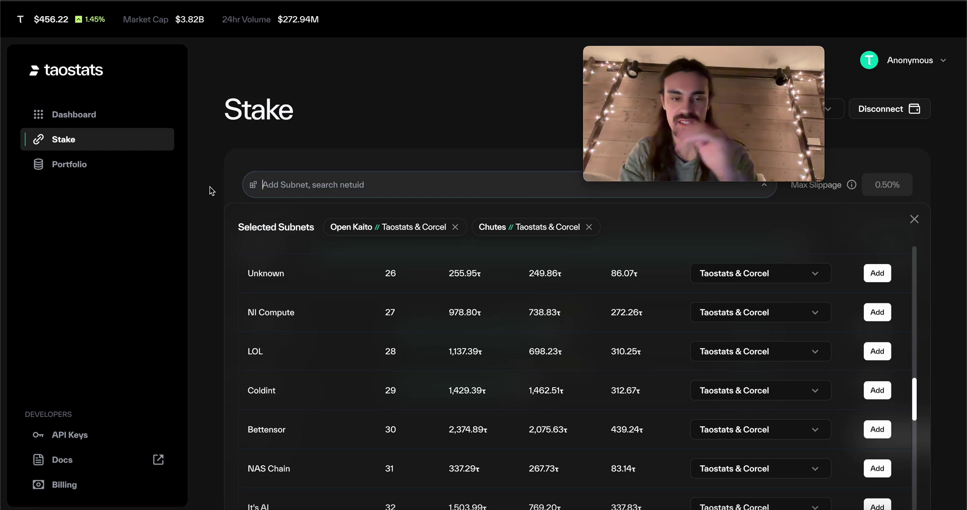
scroll(507, 428, "down", 2)
scroll(506, 428, "up", 1)
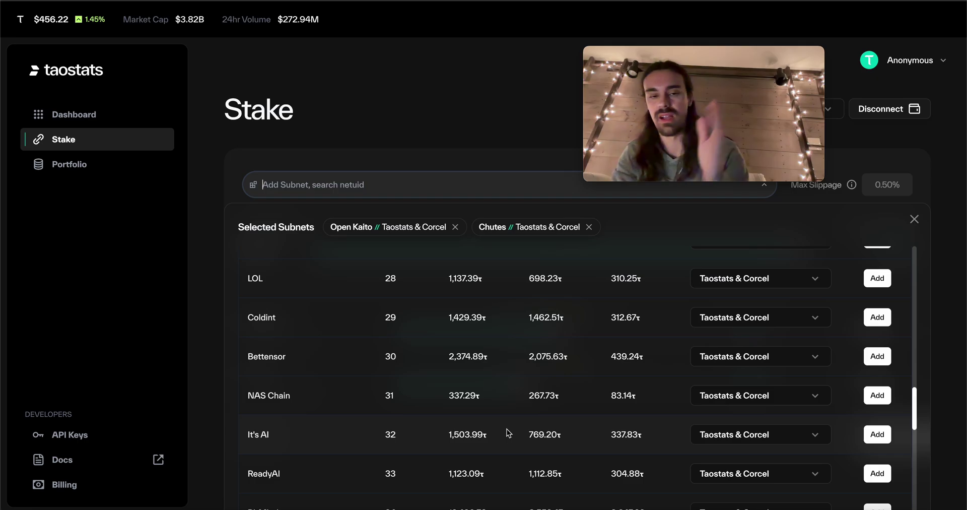
scroll(507, 429, "down", 2)
scroll(387, 378, "down", 5)
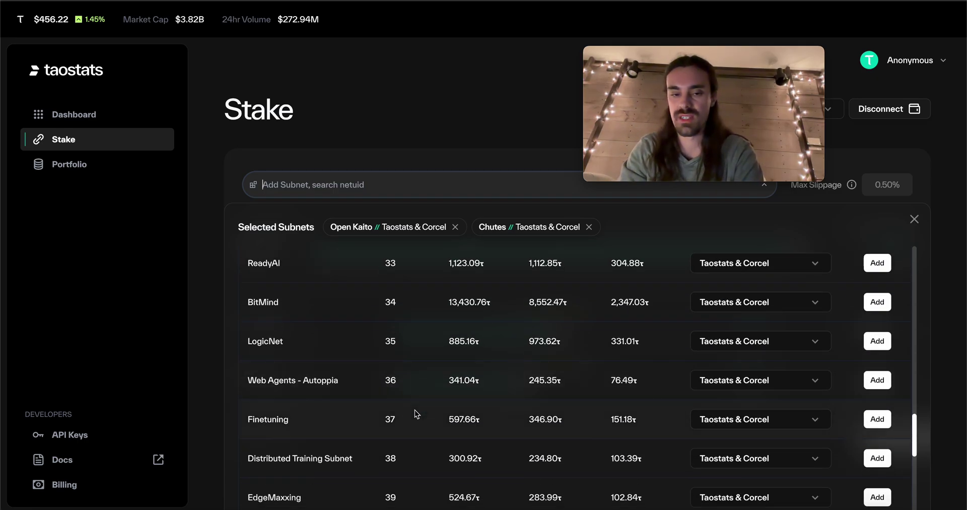
scroll(415, 409, "down", 2)
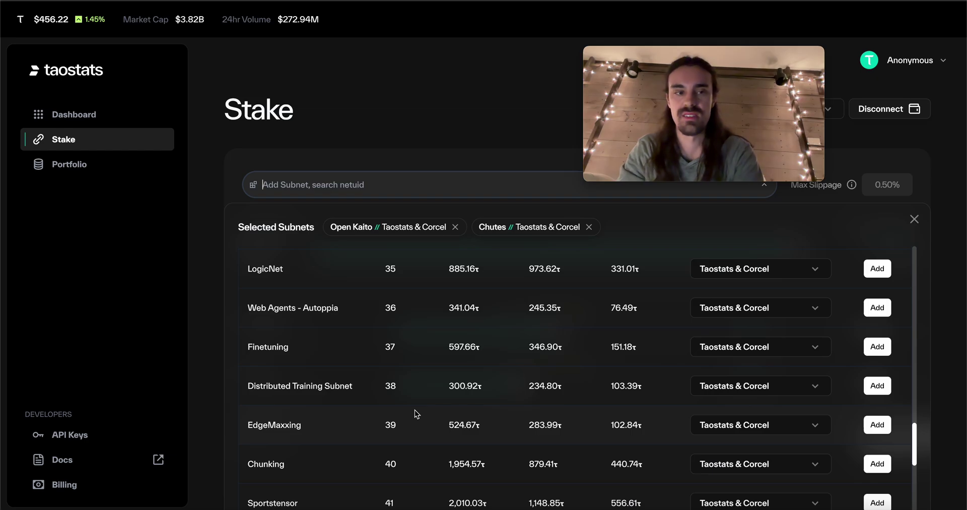
scroll(415, 411, "down", 4)
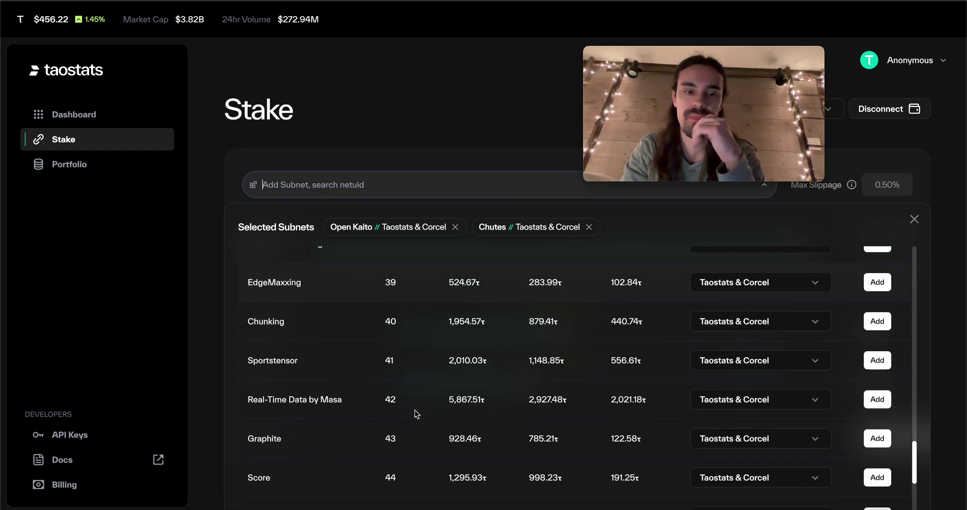
scroll(415, 410, "down", 3)
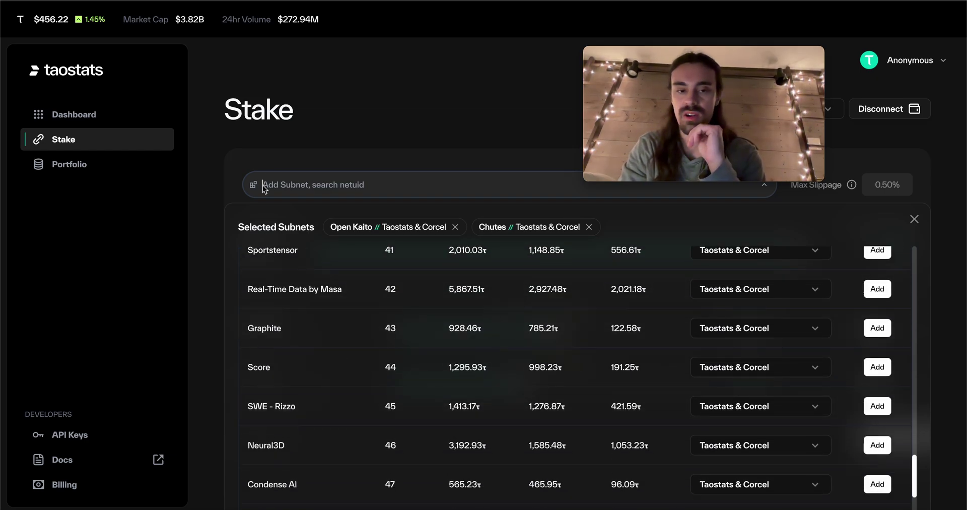
scroll(413, 420, "down", 3)
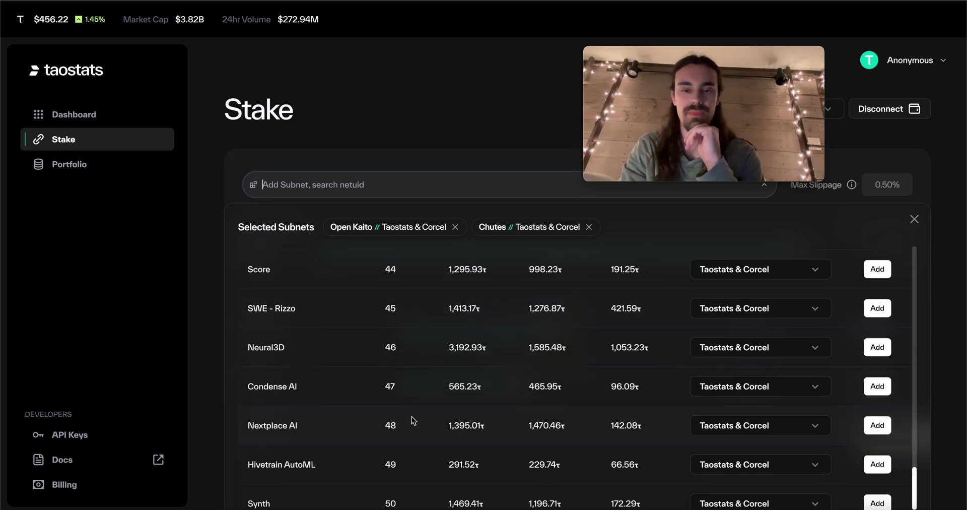
Go back to the start of the subnet list and review the entries again from Root to BitAgent - Rizzo
scroll(464, 414, "up", 20)
left_click(397, 192)
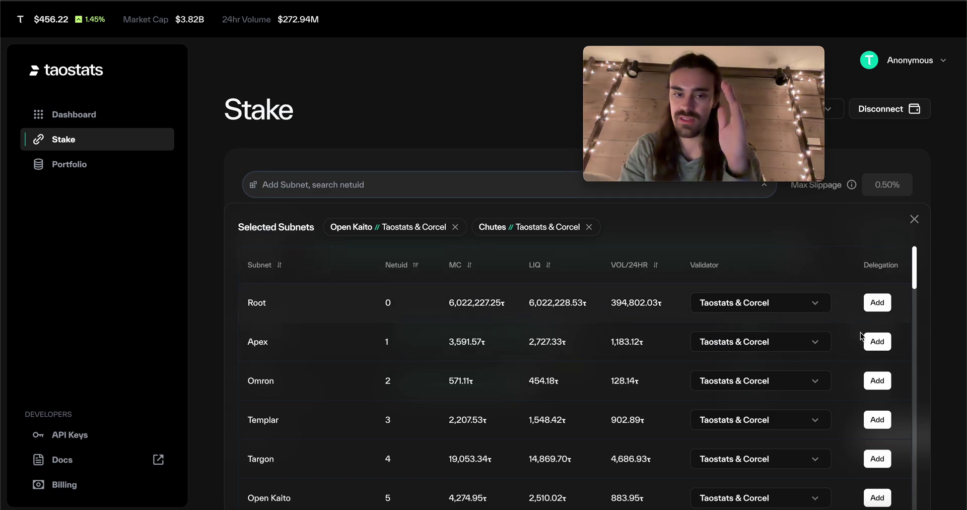
scroll(861, 336, "down", 4)
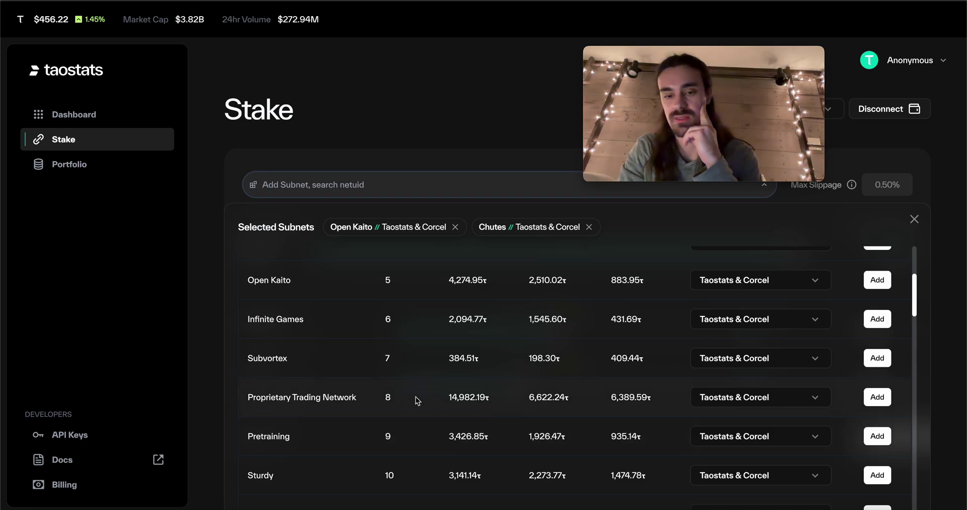
scroll(406, 385, "down", 1)
scroll(480, 420, "down", 3)
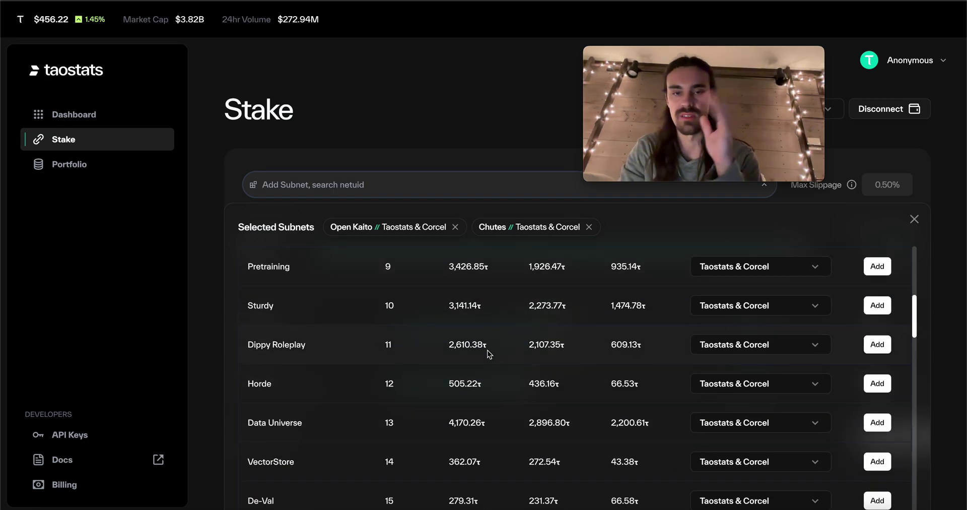
scroll(487, 353, "down", 3)
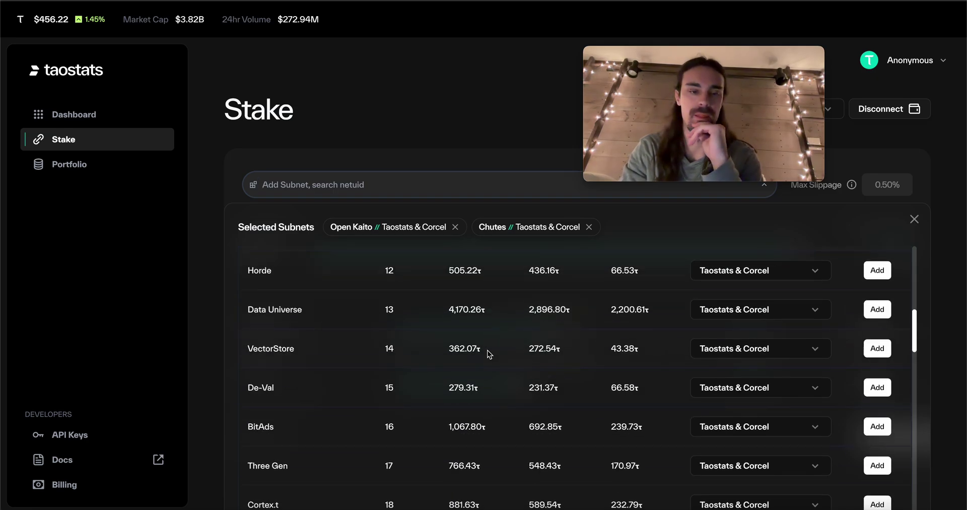
scroll(502, 405, "down", 2)
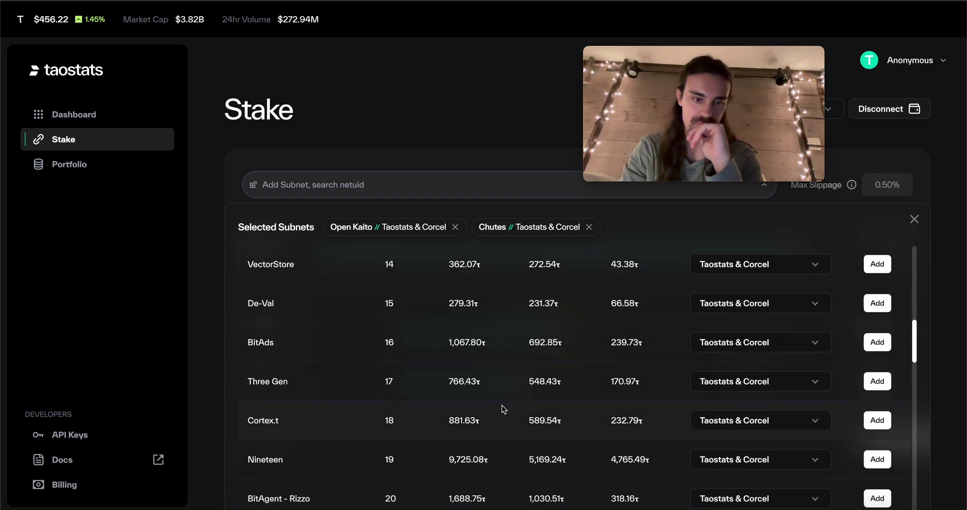
Examine the subnets from Cortex.t through Real-Time Data by Masa in the staking list
scroll(497, 387, "down", 4)
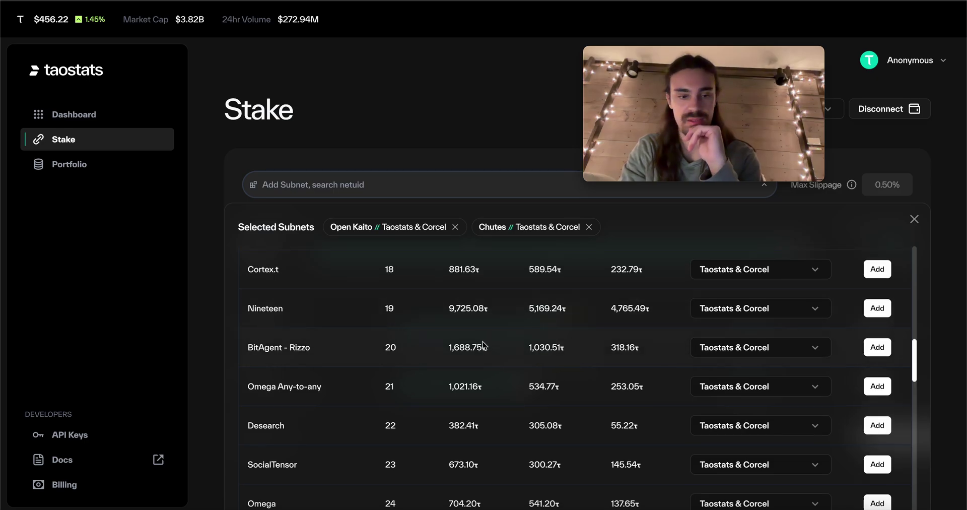
scroll(483, 392, "down", 3)
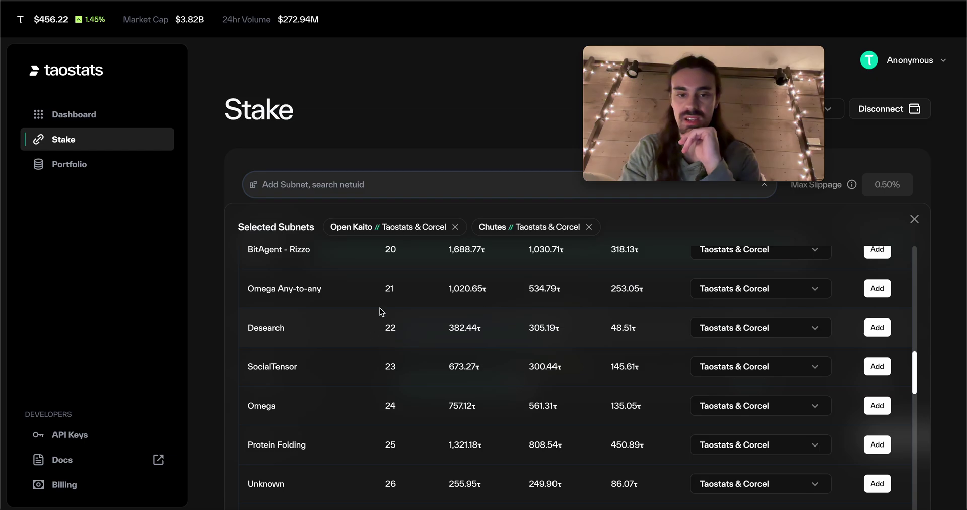
scroll(474, 323, "down", 6)
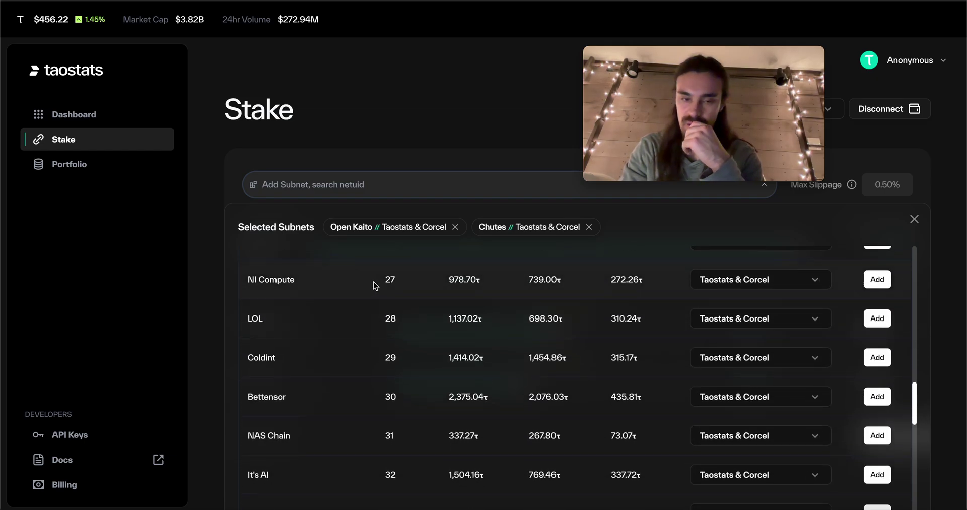
scroll(511, 410, "down", 5)
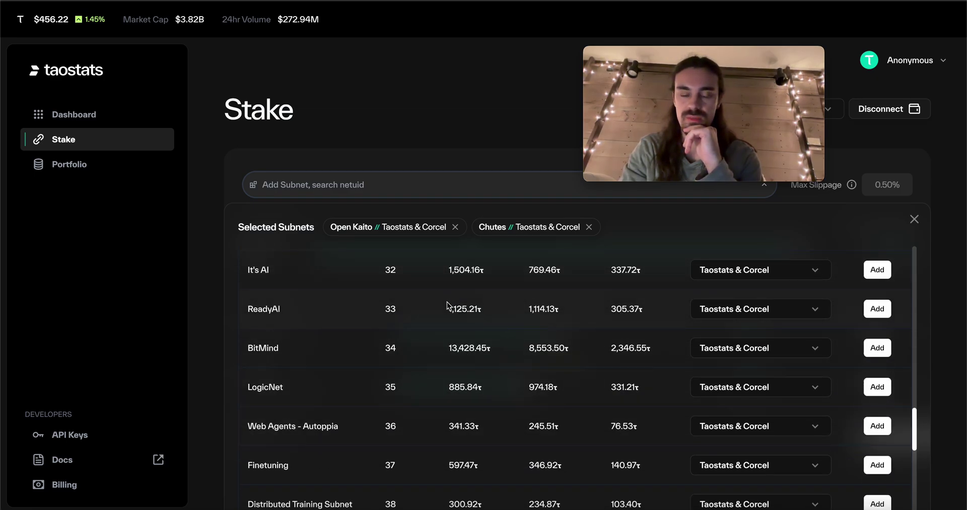
scroll(461, 358, "down", 1)
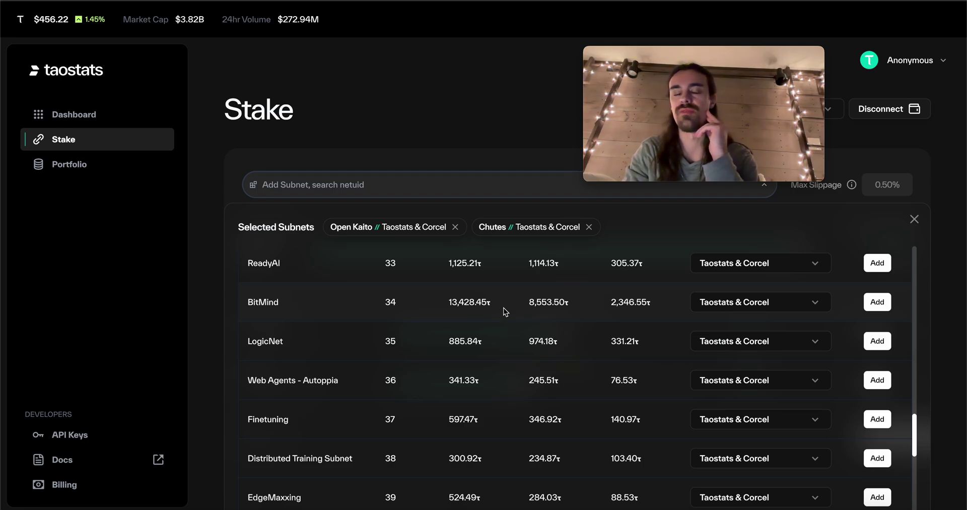
scroll(486, 407, "down", 3)
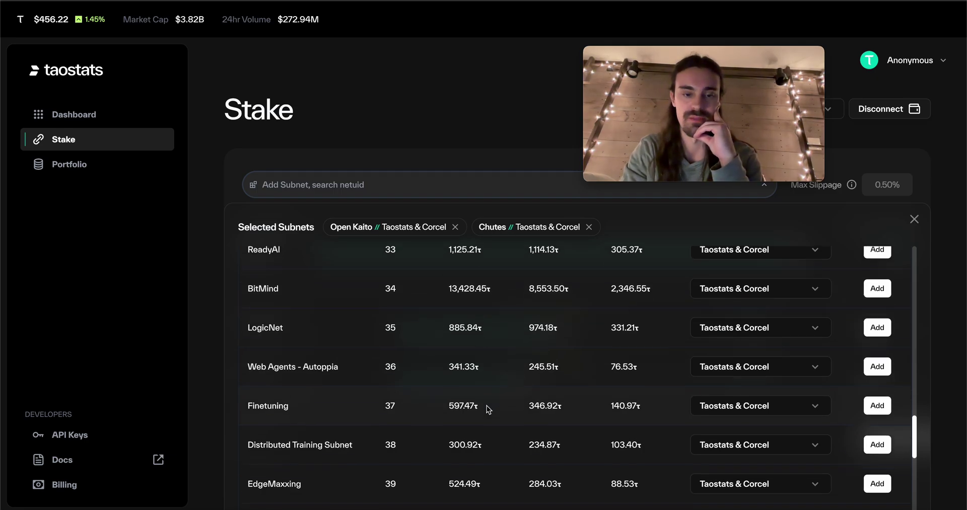
scroll(484, 401, "down", 1)
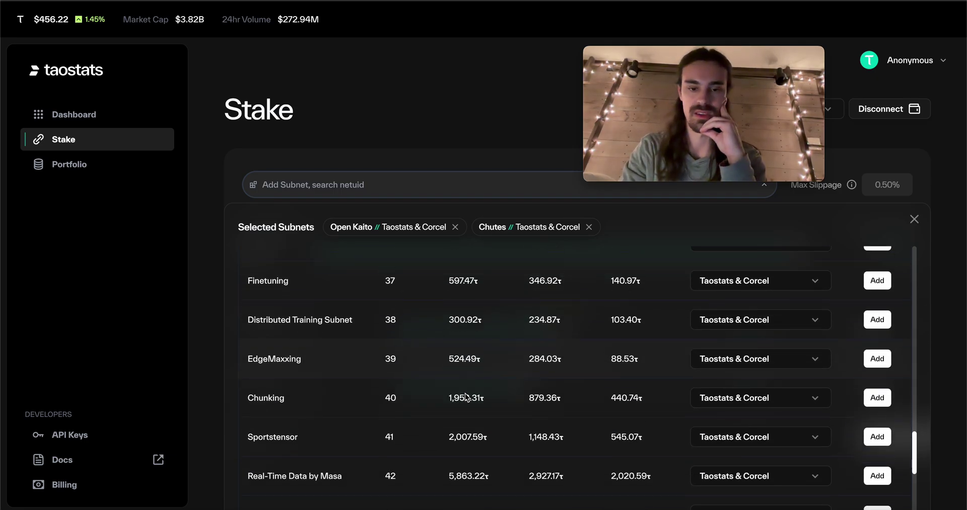
Review the remaining part of the staking list, from Web Agents - Autoppia through Chutes and netuid 65
scroll(425, 389, "up", 1)
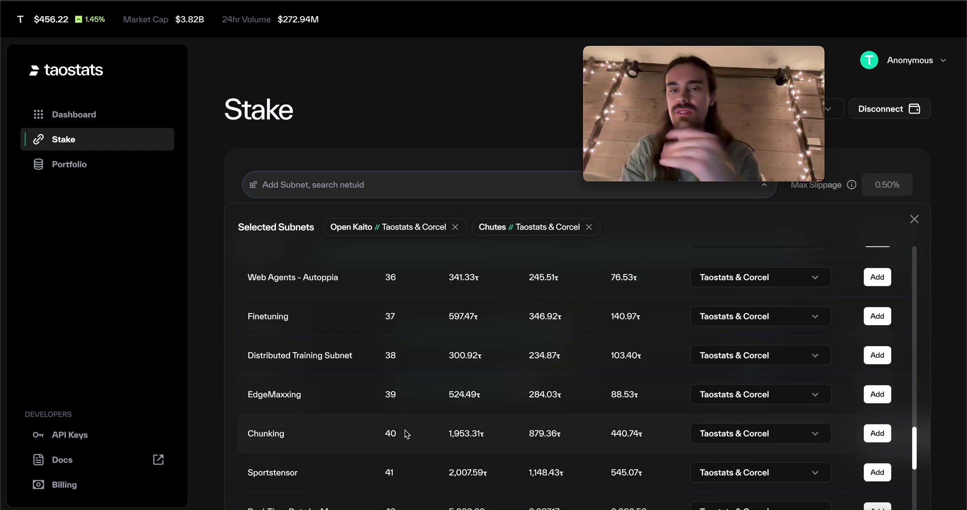
scroll(407, 433, "down", 2)
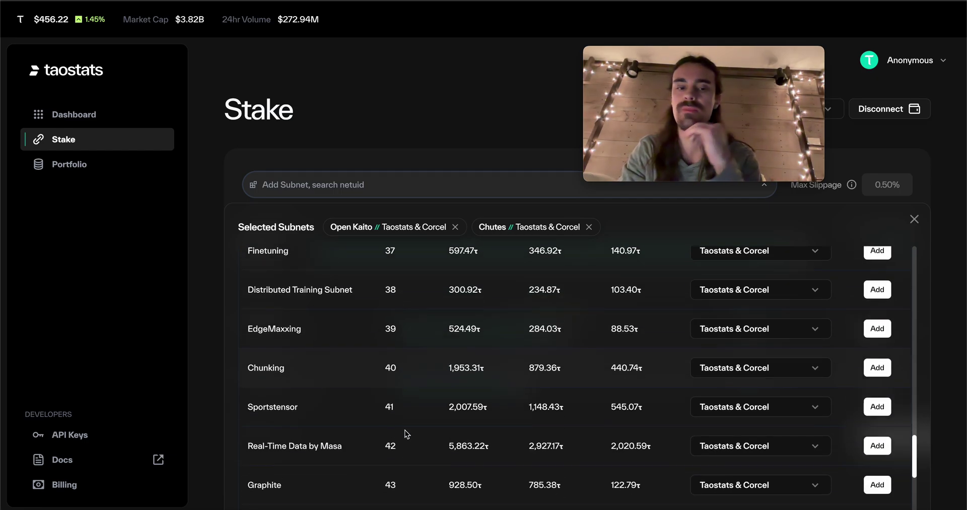
scroll(416, 409, "down", 3)
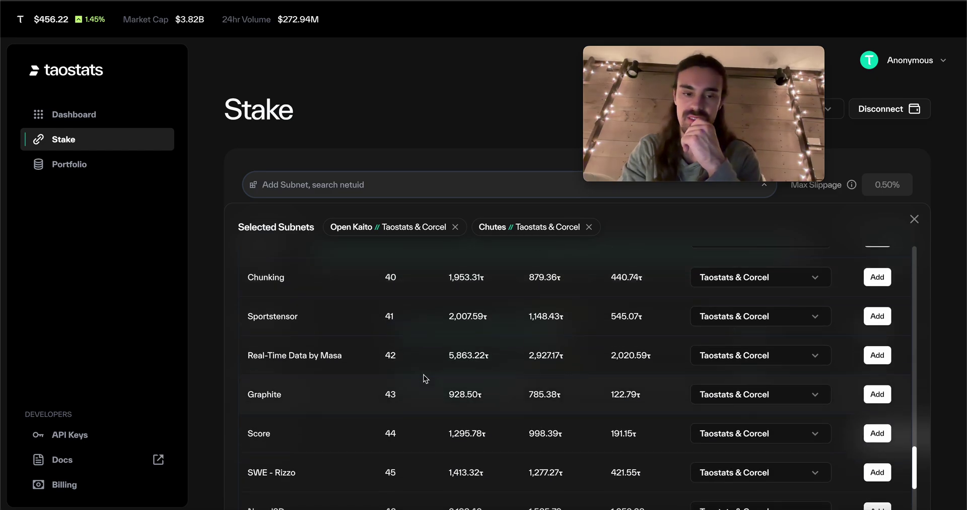
scroll(425, 379, "down", 3)
scroll(426, 379, "up", 3)
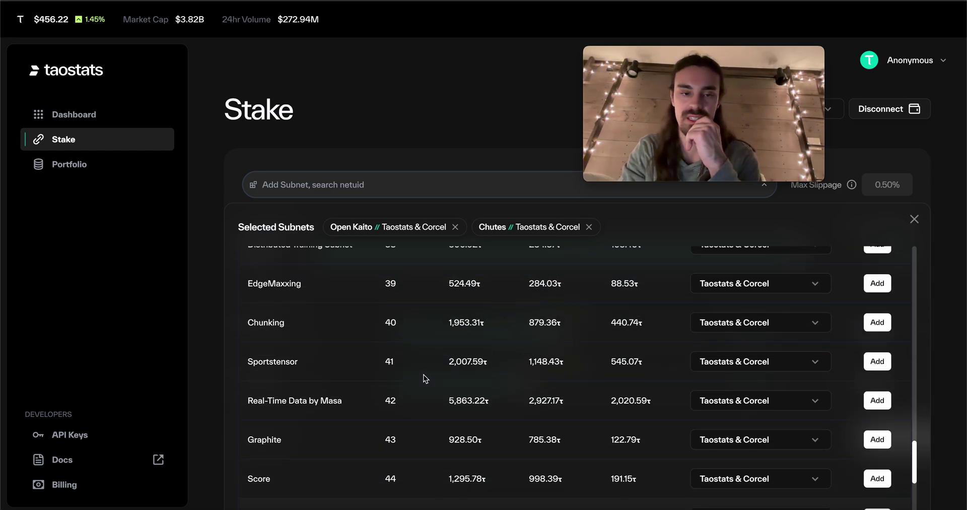
scroll(442, 344, "down", 6)
scroll(442, 344, "down", 2)
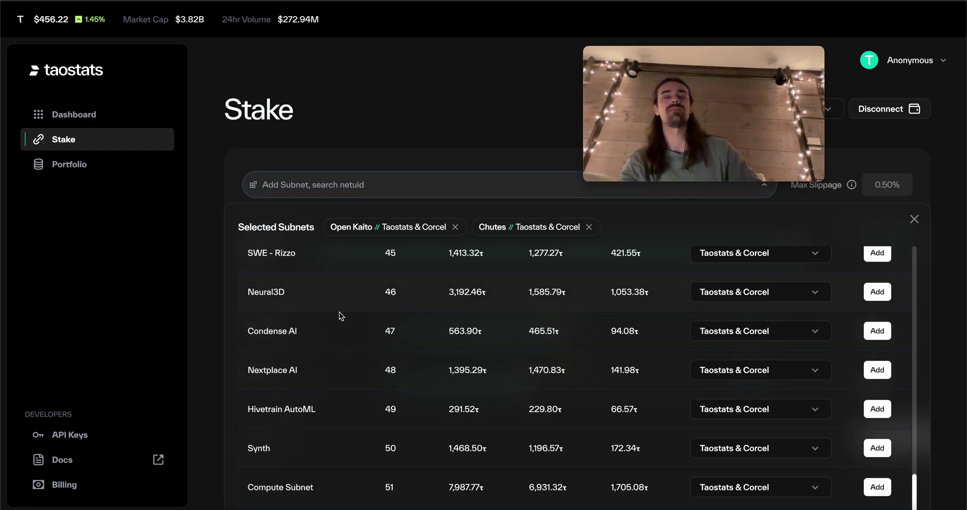
scroll(573, 359, "down", 1)
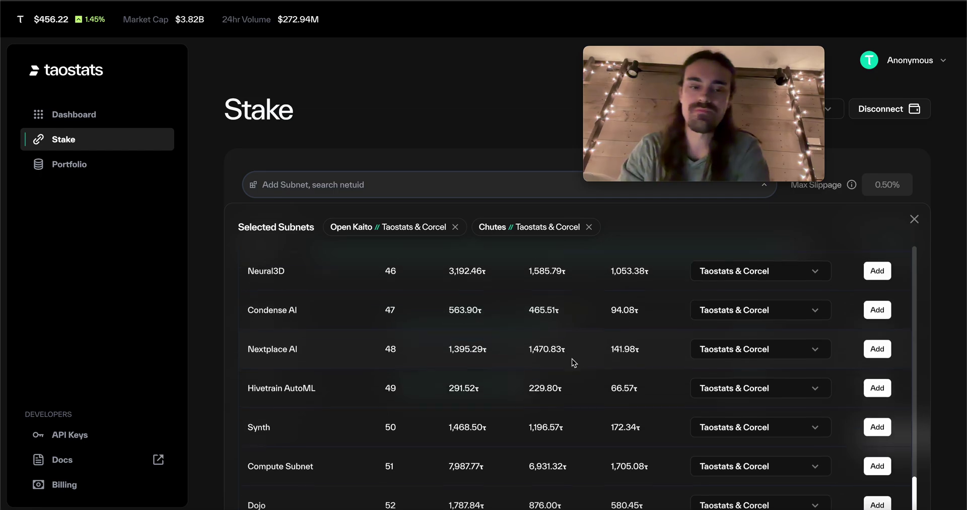
scroll(516, 448, "down", 5)
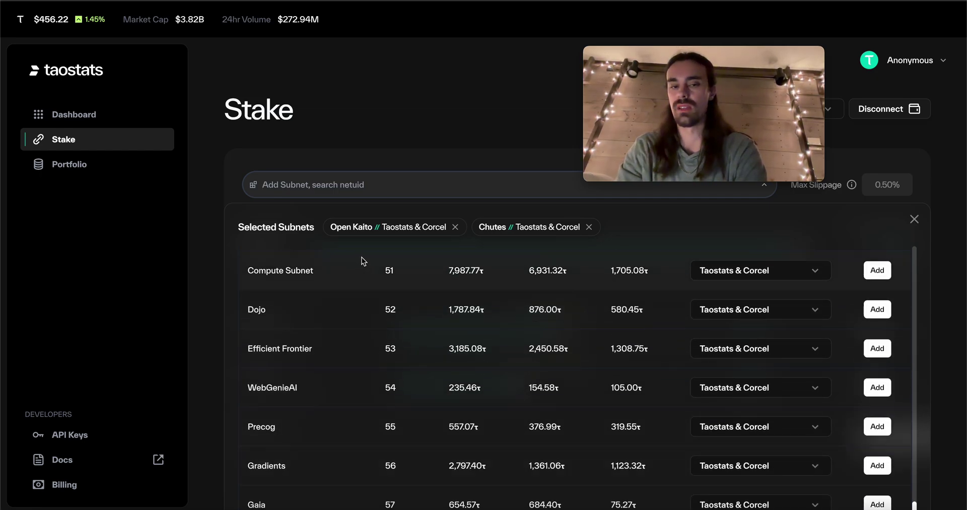
scroll(517, 433, "down", 6)
scroll(471, 432, "down", 3)
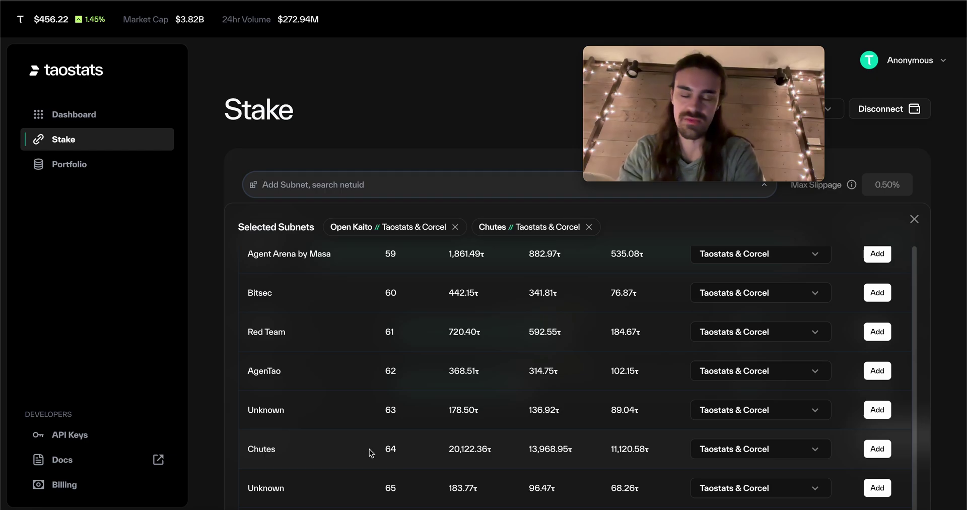
Return to Root at the start of the subnet list and close the list
scroll(434, 449, "up", 20)
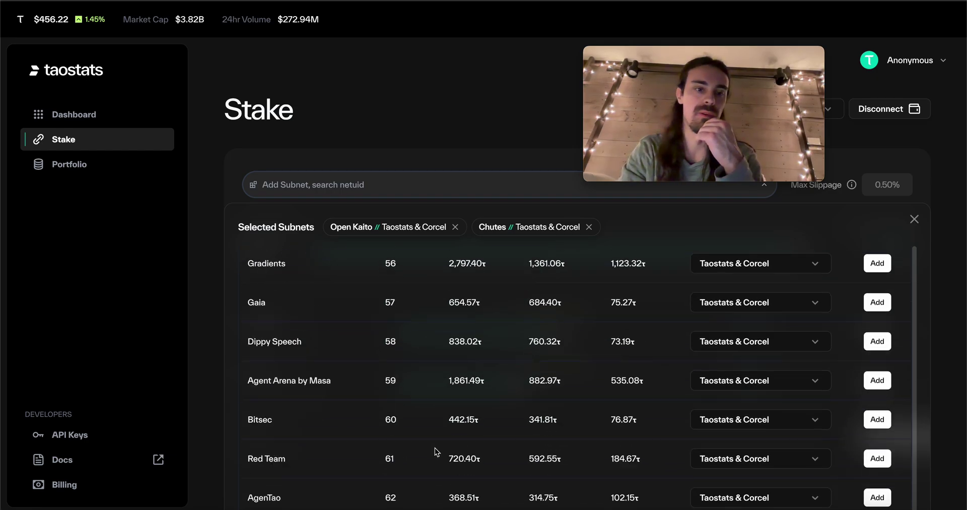
scroll(435, 448, "up", 5)
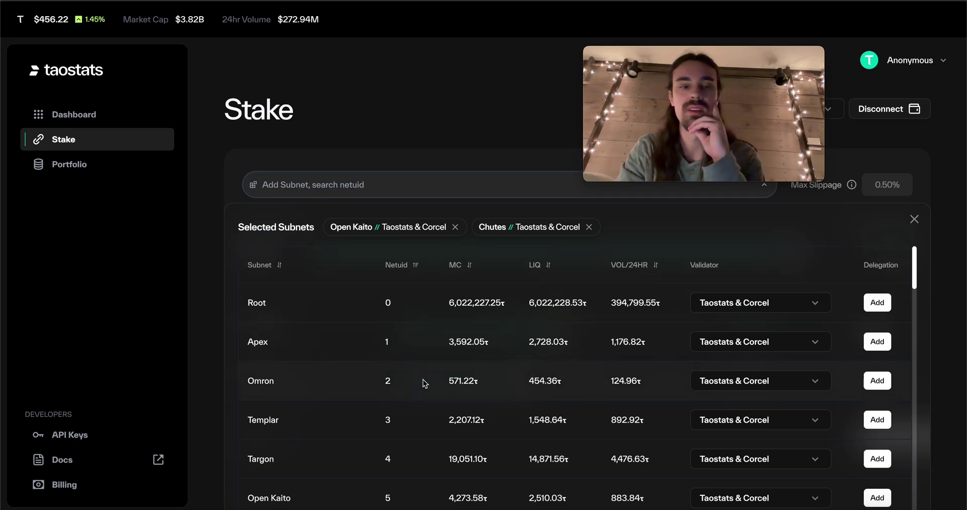
scroll(423, 381, "down", 1)
scroll(431, 370, "up", 1)
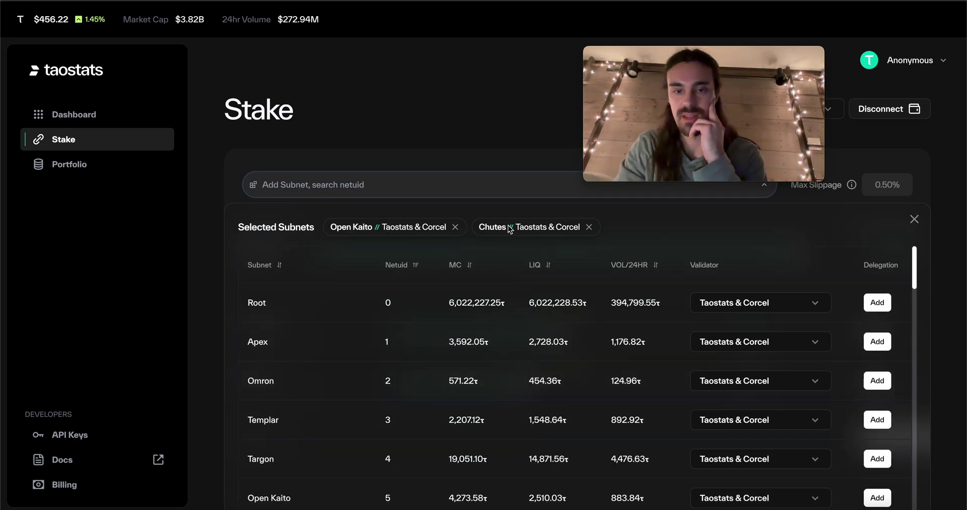
left_click(915, 219)
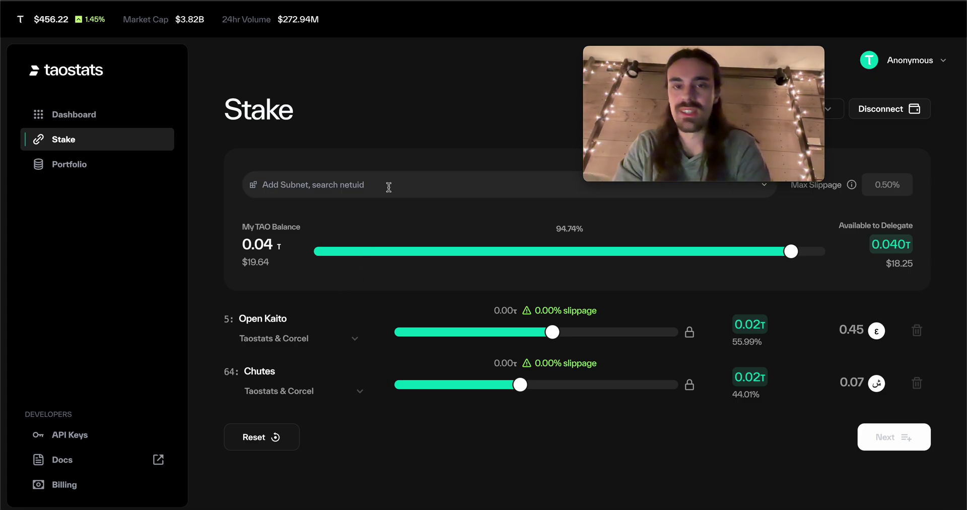
left_click_drag(648, 52, 682, 65)
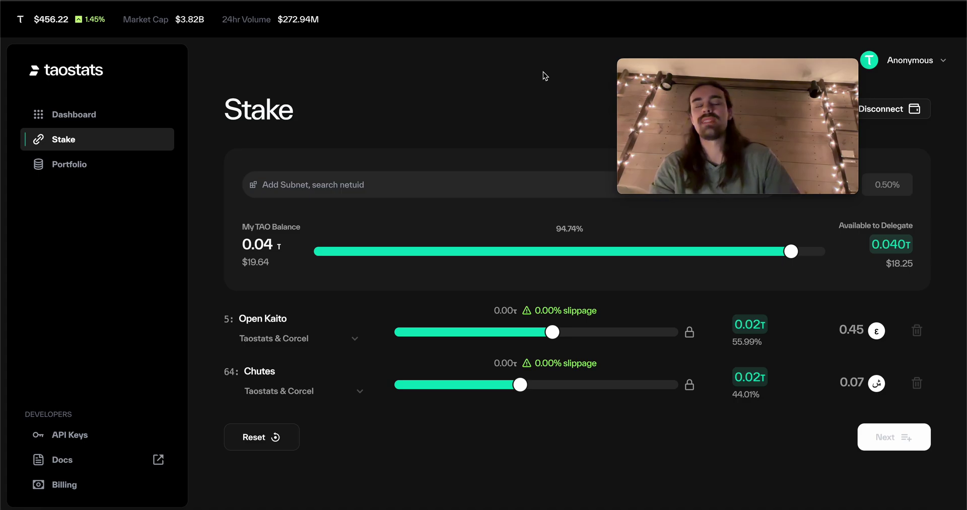
left_click_drag(691, 65, 756, 113)
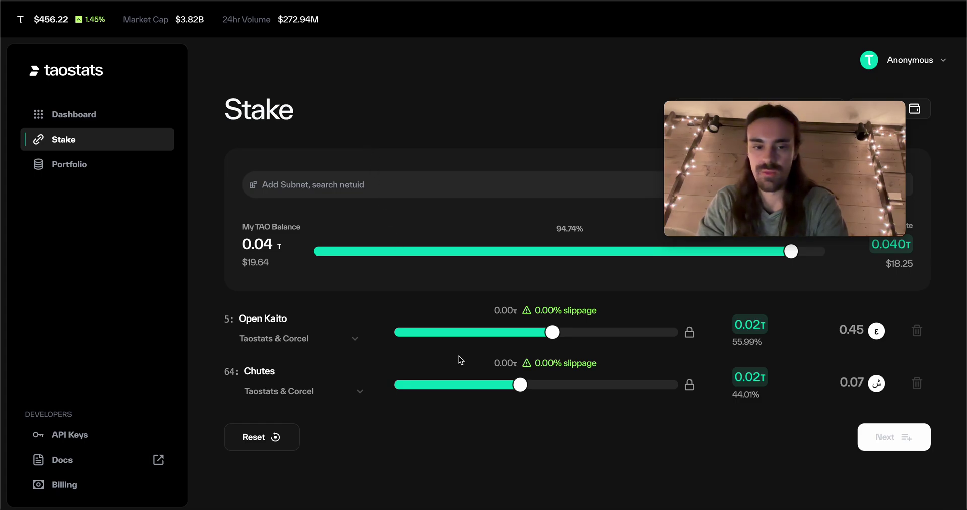
scroll(526, 459, "up", 2)
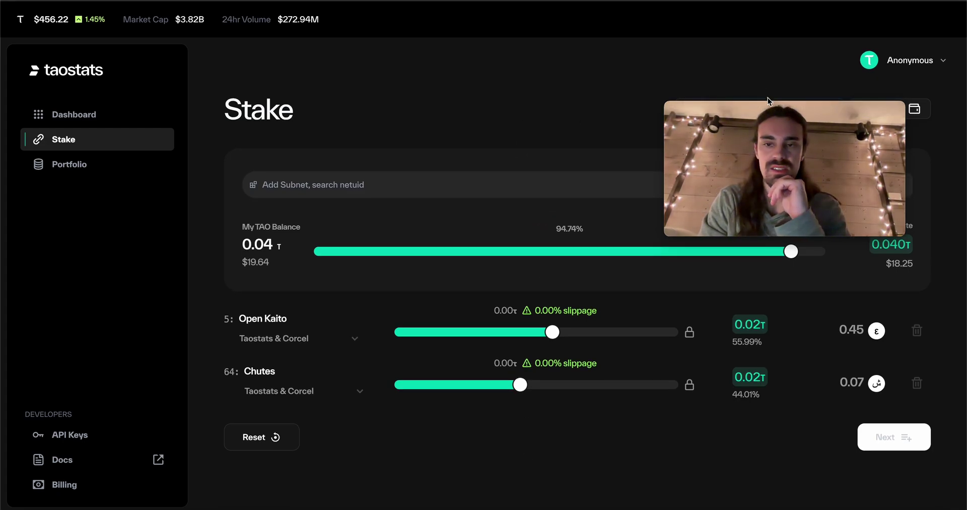
left_click_drag(763, 115, 728, 157)
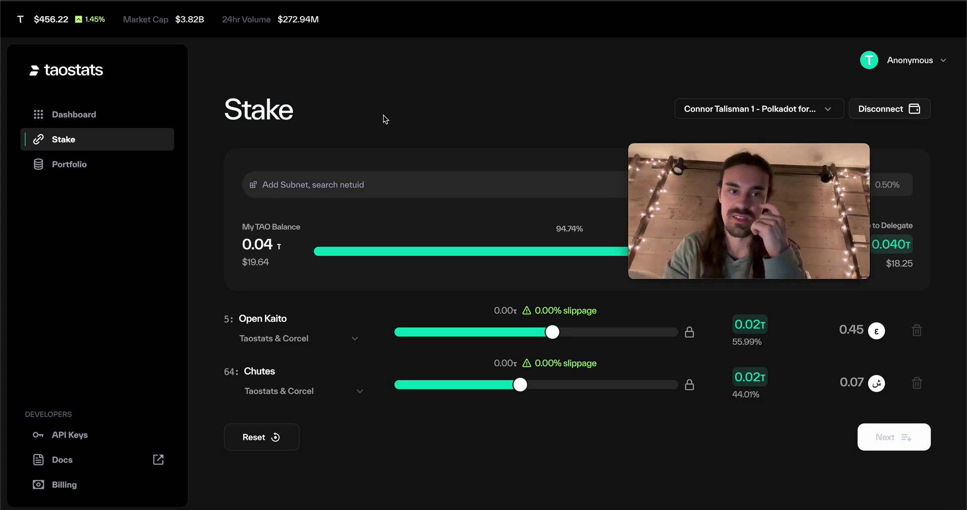
left_click_drag(697, 150, 709, 168)
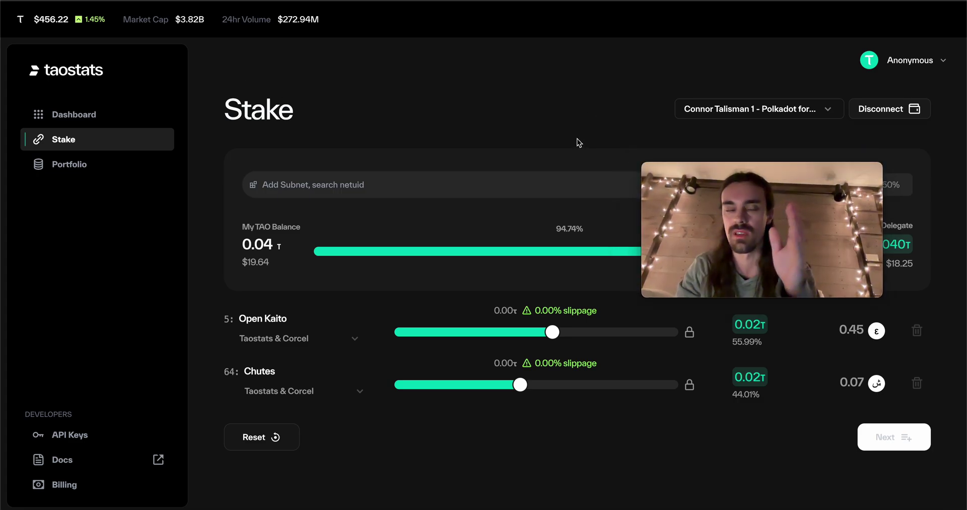